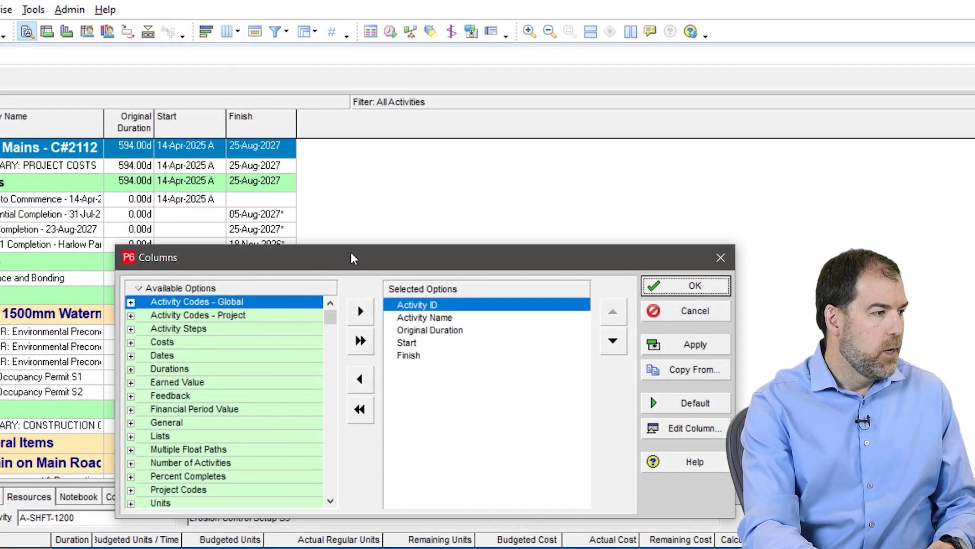
Examine the available columns in the Earned Value category.
{"action": "left_click_drag", "start_coordinate": [372, 187], "coordinate": [374, 176]}
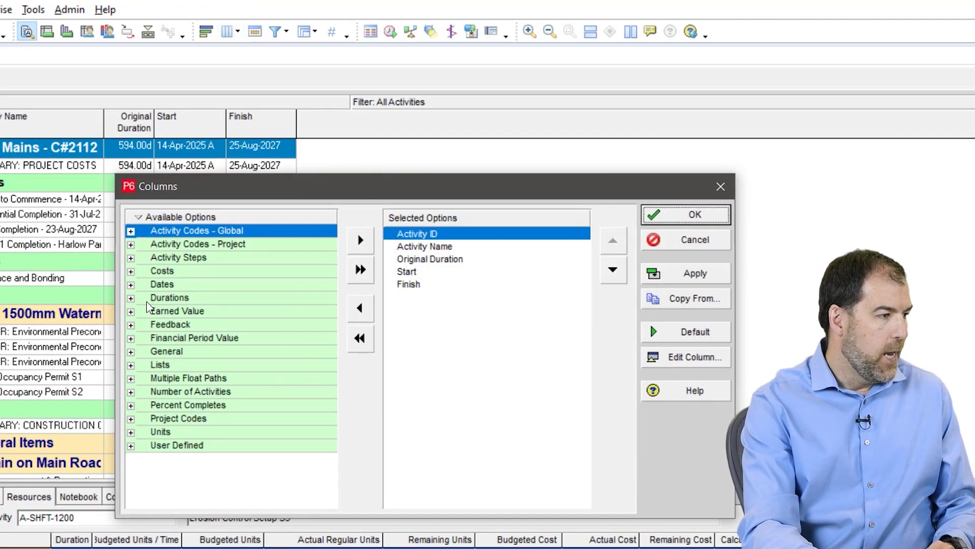
{"action": "left_click", "coordinate": [133, 313]}
{"action": "mouse_move", "coordinate": [330, 299]}
{"action": "left_mouse_down"}
{"action": "mouse_move", "coordinate": [333, 381]}
{"action": "mouse_move", "coordinate": [337, 309]}
{"action": "left_mouse_up"}
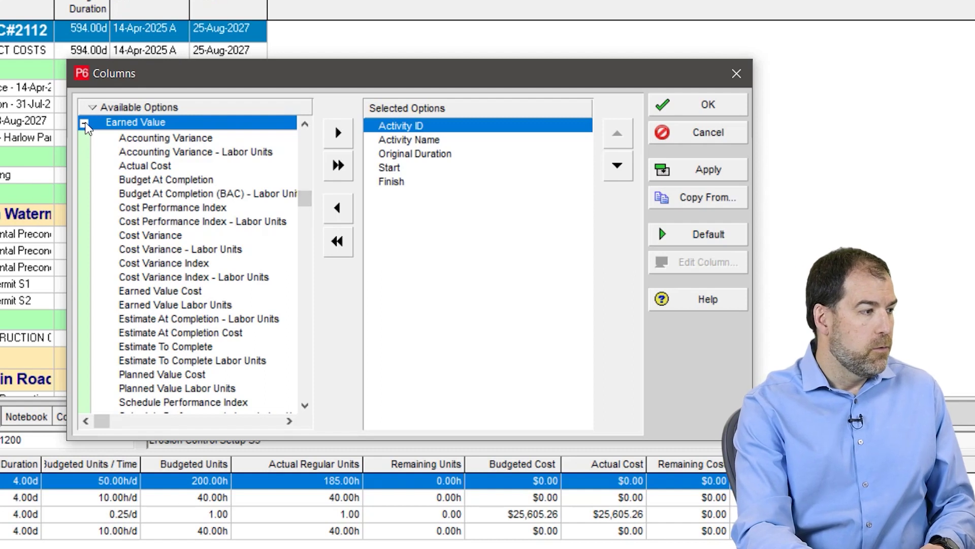
{"action": "left_click", "coordinate": [84, 123]}
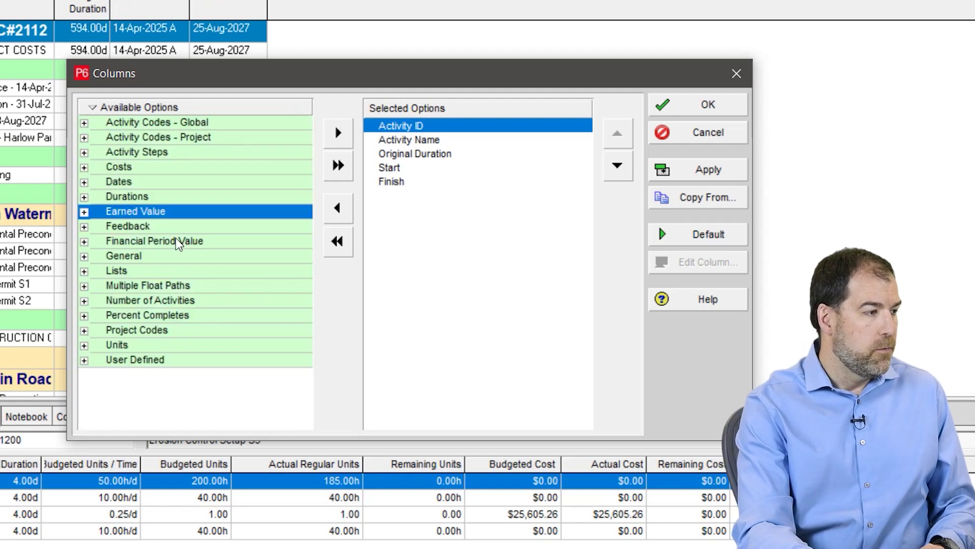
Add the Activity % Complete column from the Percent Completes category and place it after Finish.
{"action": "left_click", "coordinate": [84, 316]}
{"action": "scroll", "coordinate": [170, 305], "scroll_direction": "down", "scroll_amount": 2}
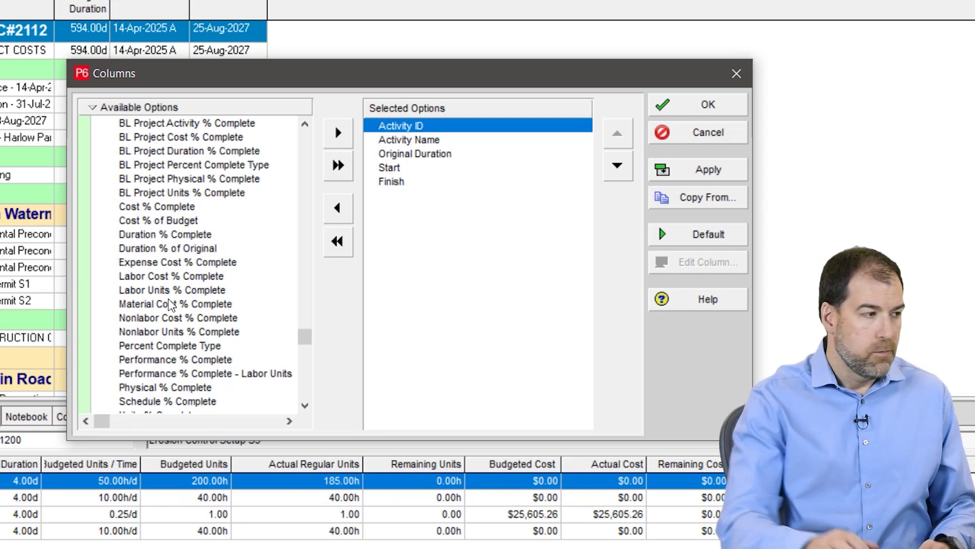
{"action": "scroll", "coordinate": [153, 279], "scroll_direction": "down", "scroll_amount": 1}
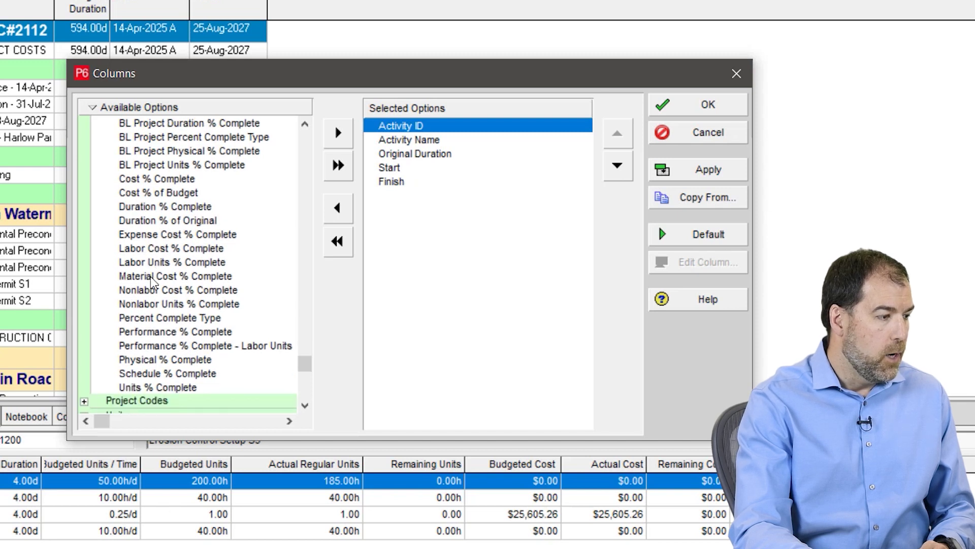
{"action": "scroll", "coordinate": [177, 254], "scroll_direction": "up", "scroll_amount": 3}
{"action": "left_click", "coordinate": [148, 183]}
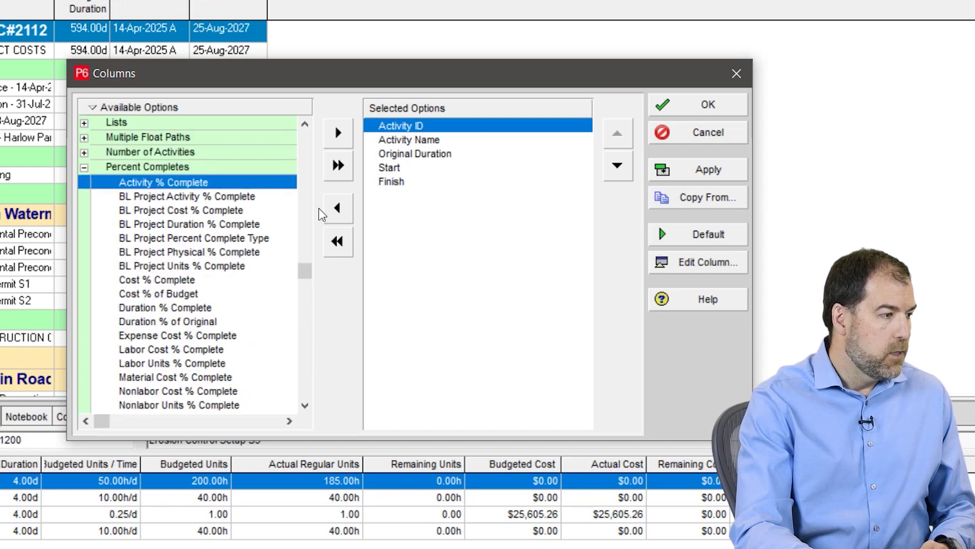
{"action": "left_click", "coordinate": [339, 133]}
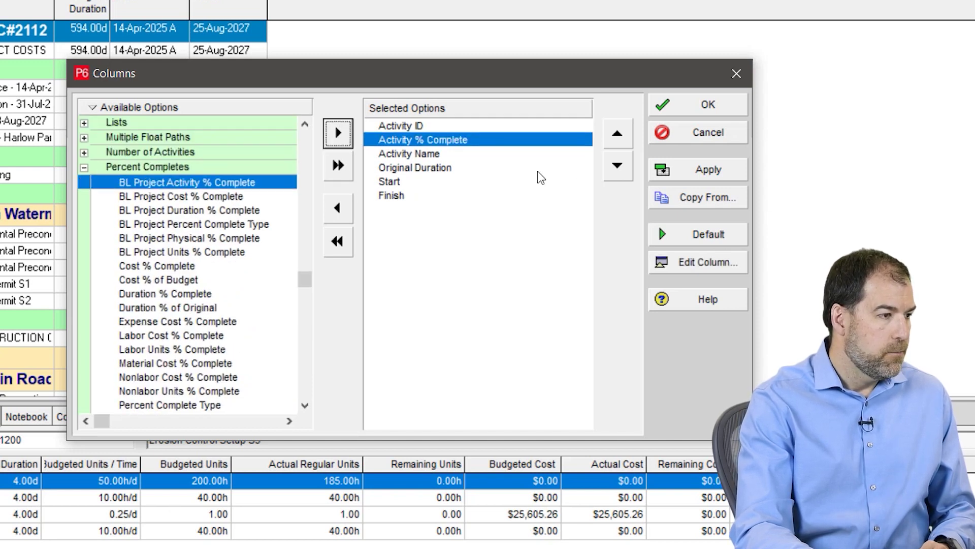
{"action": "left_click", "coordinate": [617, 165]}
{"action": "left_click", "coordinate": [618, 165]}
{"action": "left_click", "coordinate": [618, 165]}
{"action": "left_click", "coordinate": [617, 165]}
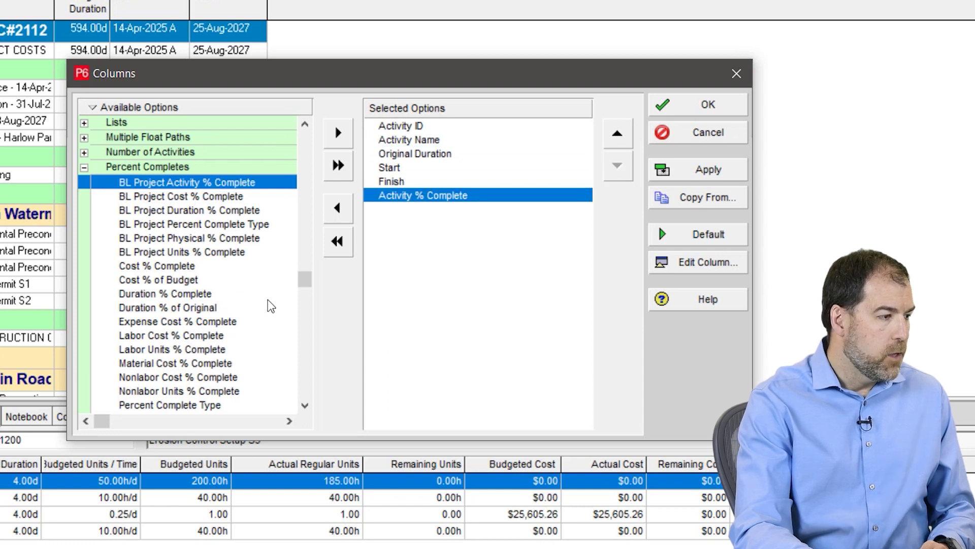
Add the Schedule % Complete and Performance % Complete columns after Activity % Complete.
{"action": "left_click_drag", "start_coordinate": [305, 279], "coordinate": [307, 350]}
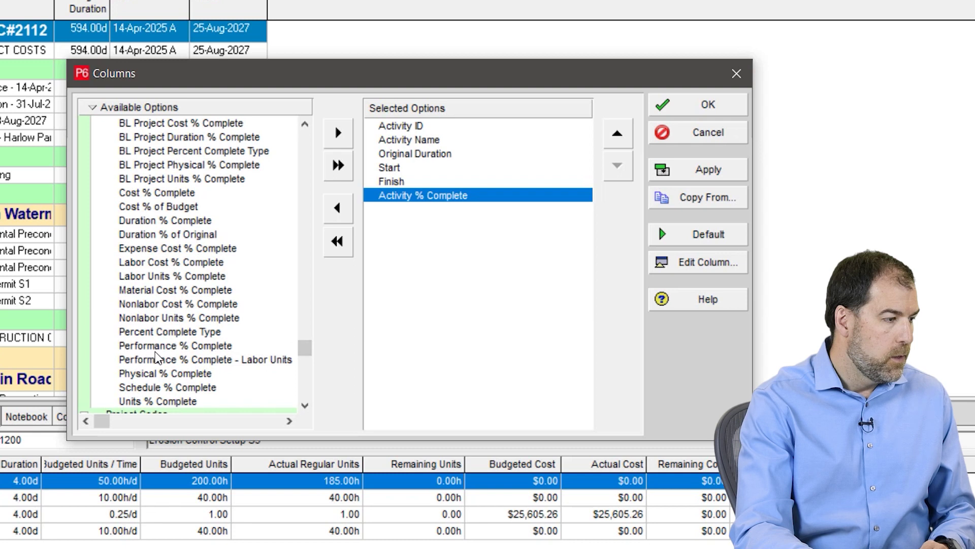
{"action": "scroll", "coordinate": [158, 358], "scroll_direction": "up", "scroll_amount": 1}
{"action": "scroll", "coordinate": [172, 369], "scroll_direction": "down", "scroll_amount": 2}
{"action": "double_click", "coordinate": [188, 345]}
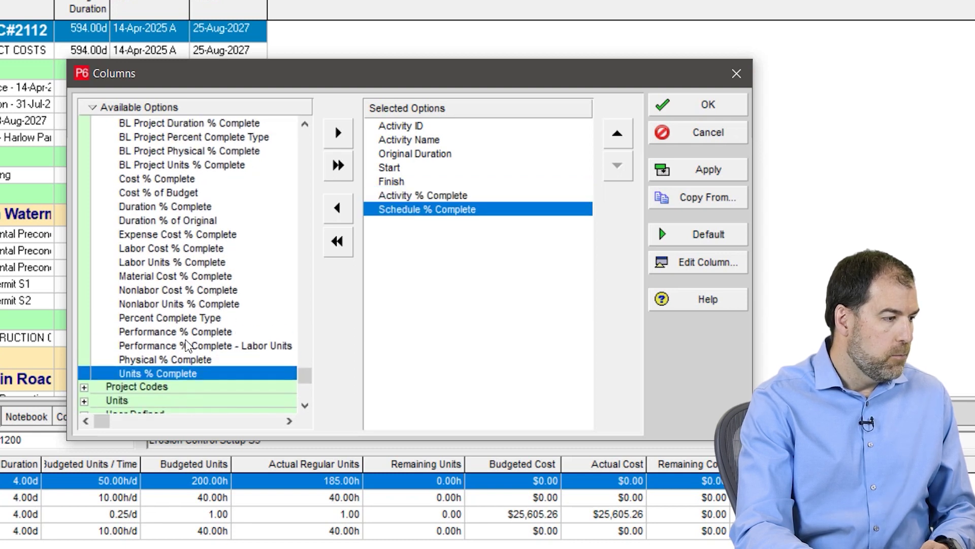
{"action": "left_click", "coordinate": [156, 334]}
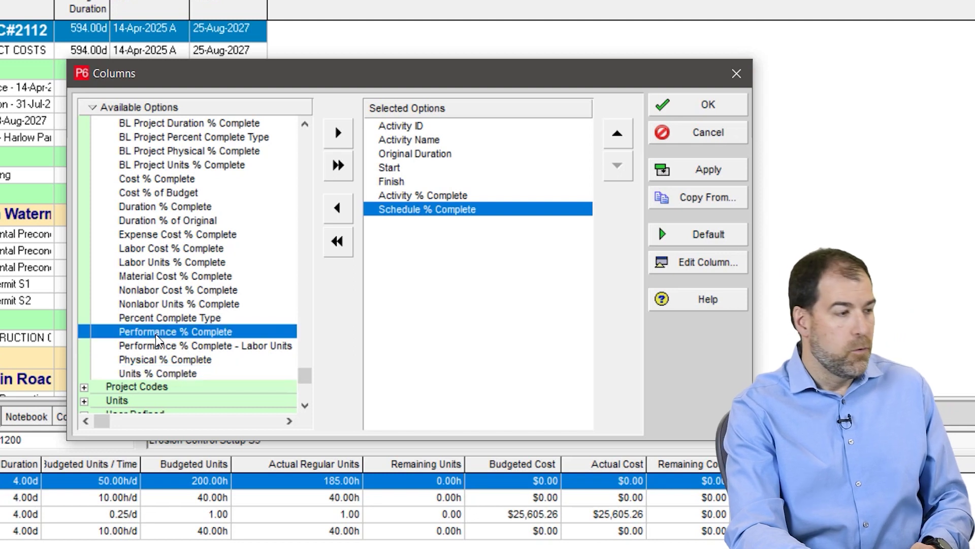
{"action": "double_click", "coordinate": [157, 332]}
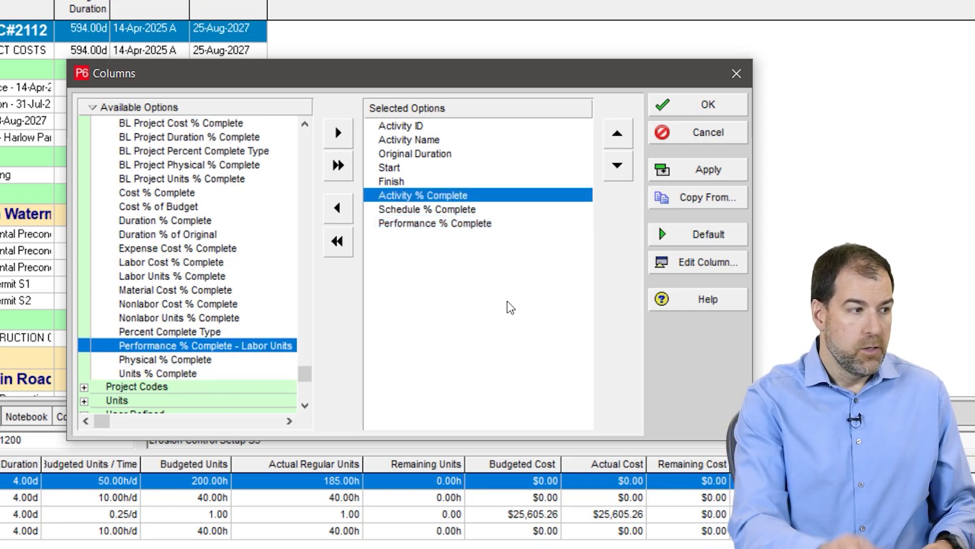
Retitle the Performance % Complete column as "Perf % Complete".
{"action": "left_click", "coordinate": [418, 226]}
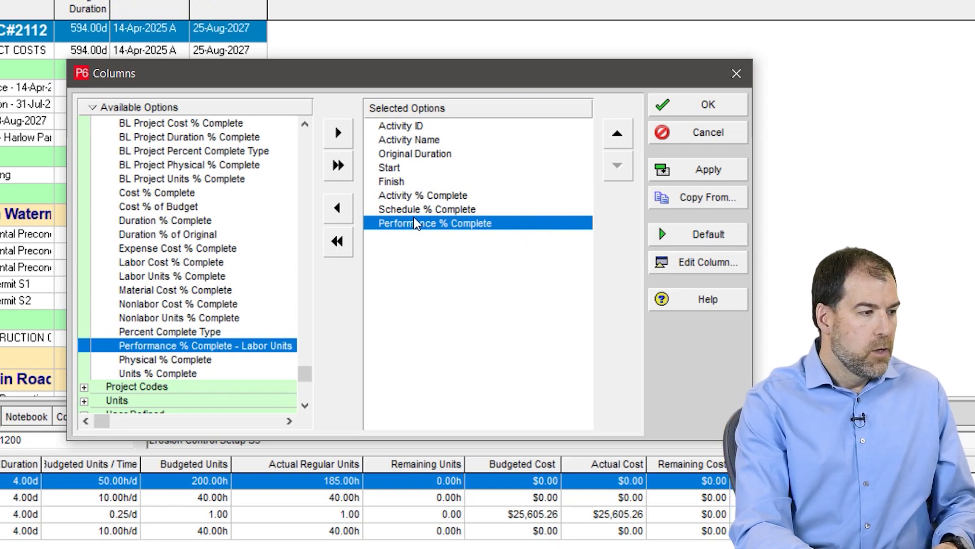
{"action": "left_click", "coordinate": [723, 263]}
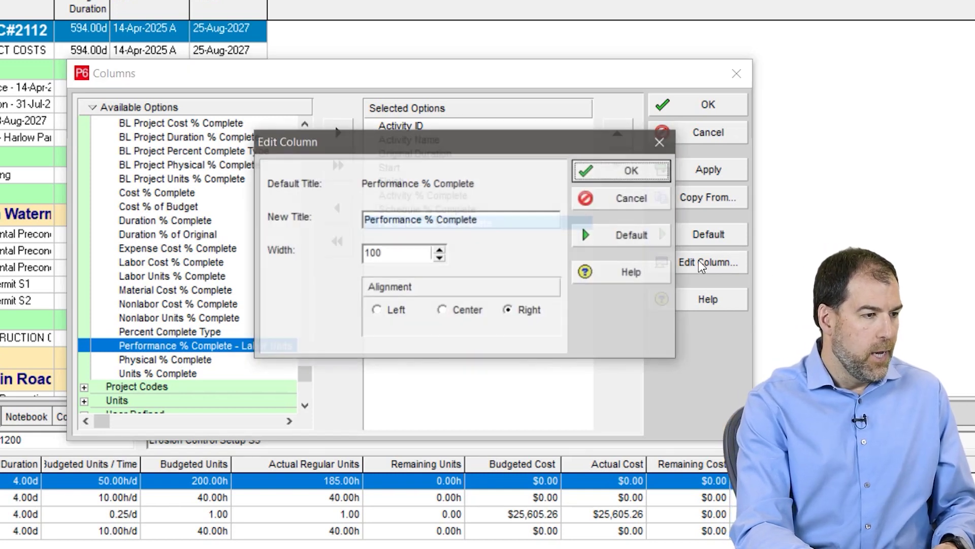
{"action": "left_click_drag", "start_coordinate": [383, 219], "coordinate": [422, 220]}
{"action": "key", "text": "BackSpace"}
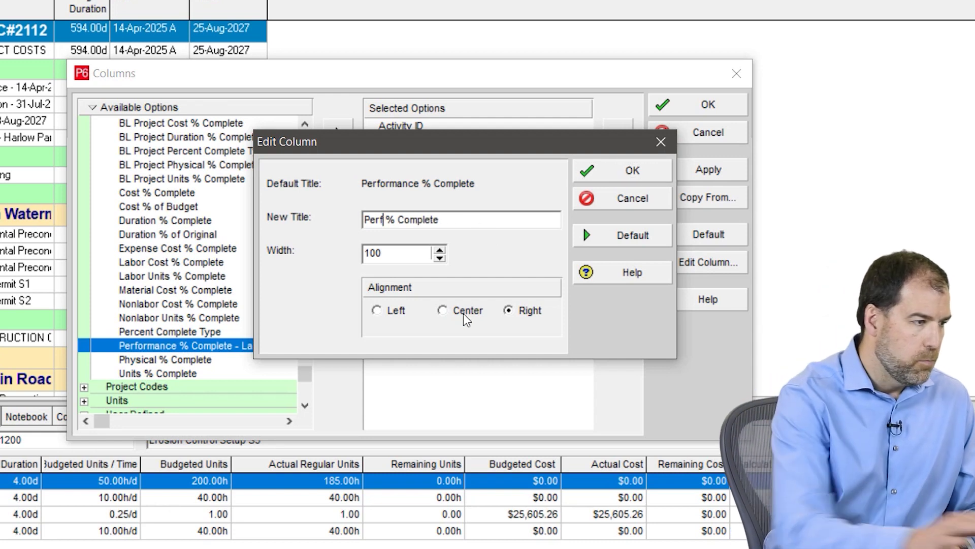
{"action": "left_click", "coordinate": [642, 178]}
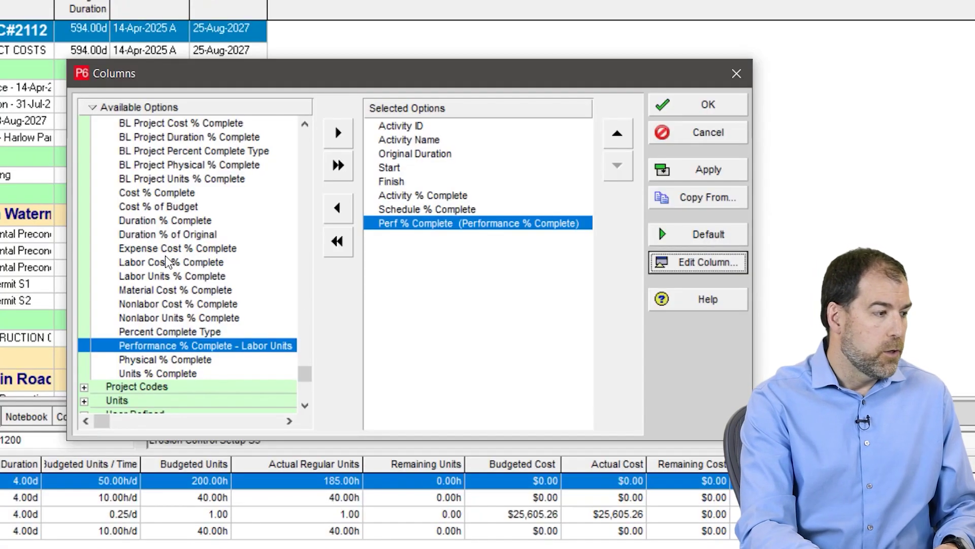
Add the Earned Value Cost column from the Earned Value category and retitle it "EV".
{"action": "left_click_drag", "start_coordinate": [306, 376], "coordinate": [305, 192]}
{"action": "left_click", "coordinate": [85, 167]}
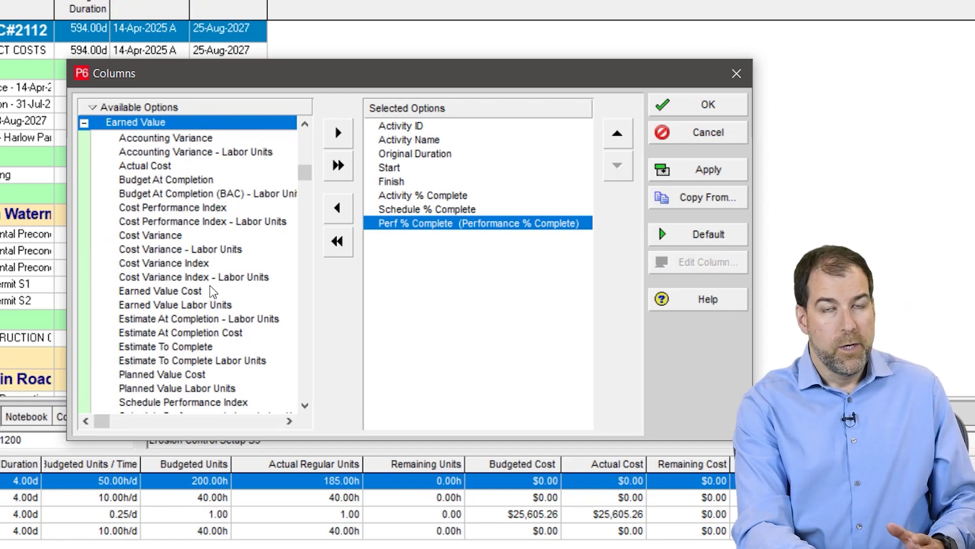
{"action": "left_click", "coordinate": [174, 295]}
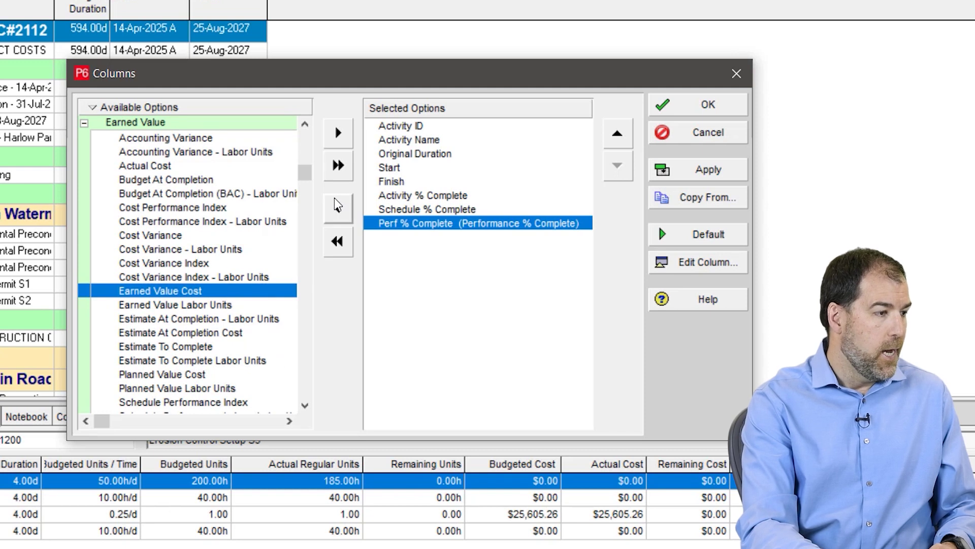
{"action": "left_click", "coordinate": [338, 133]}
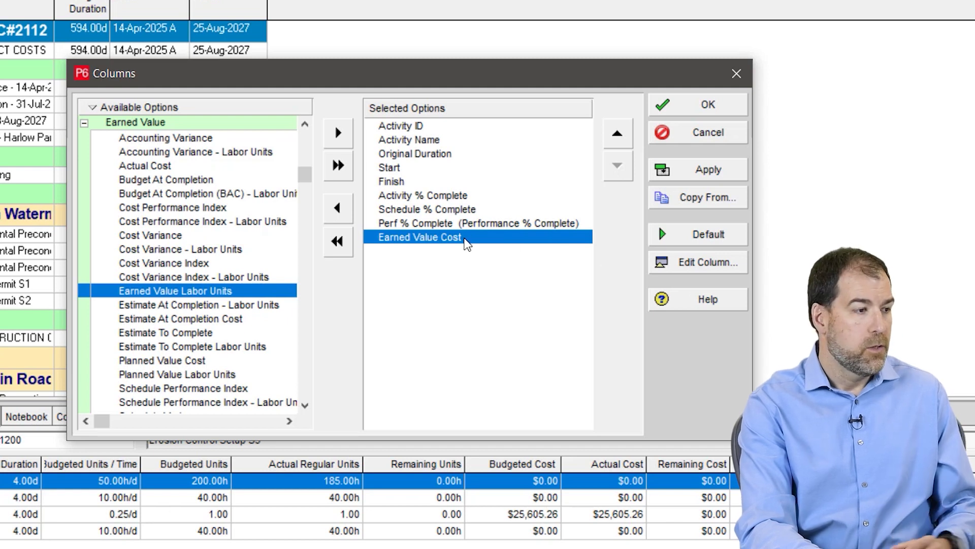
{"action": "left_click", "coordinate": [652, 265]}
{"action": "left_click_drag", "start_coordinate": [483, 219], "coordinate": [242, 218]}
{"action": "type", "text": "EV"}
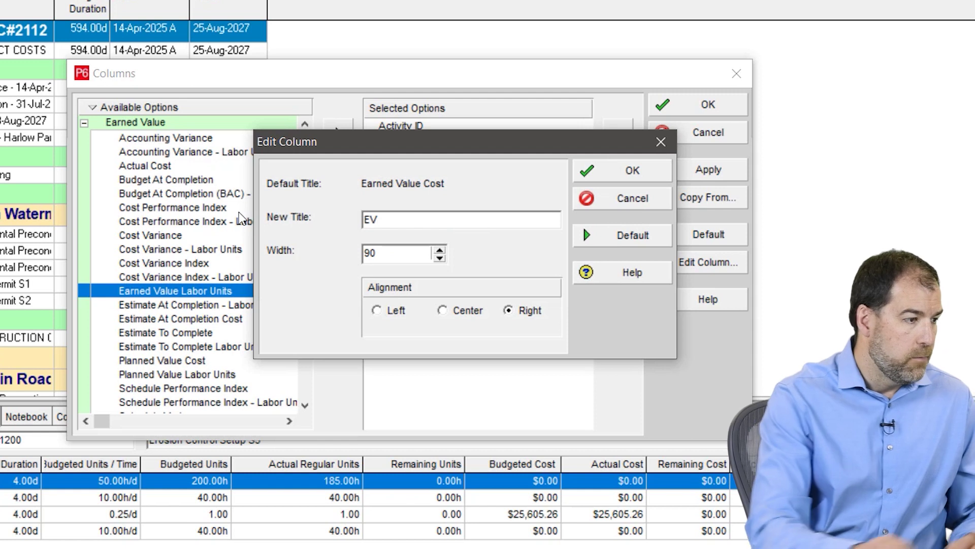
{"action": "left_click", "coordinate": [630, 170]}
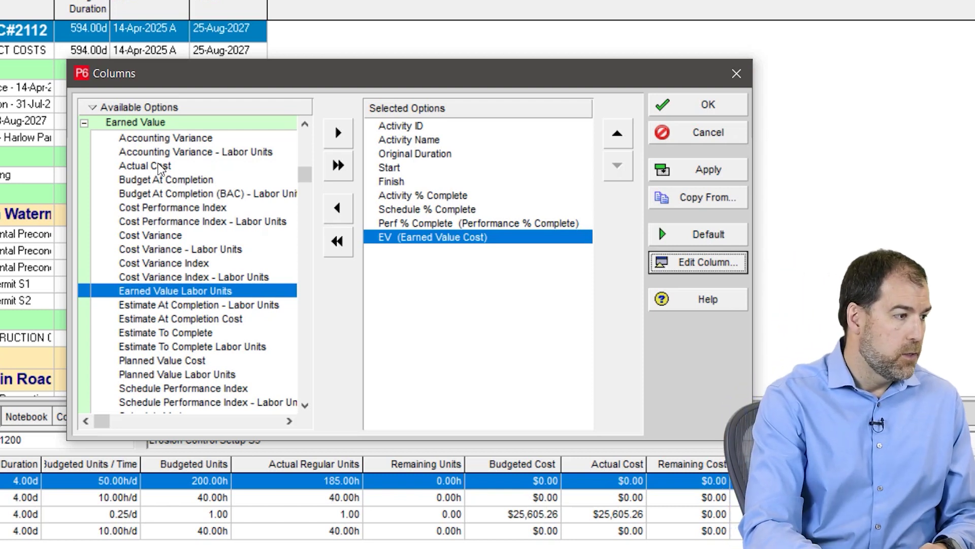
Add the Actual Cost column from the Earned Value category and retitle it "AC".
{"action": "left_click", "coordinate": [162, 167]}
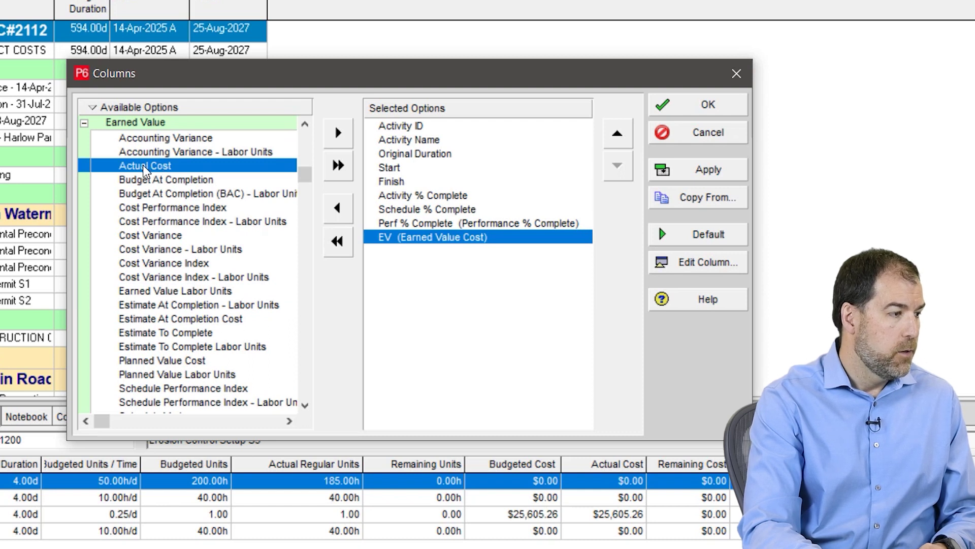
{"action": "double_click", "coordinate": [145, 167]}
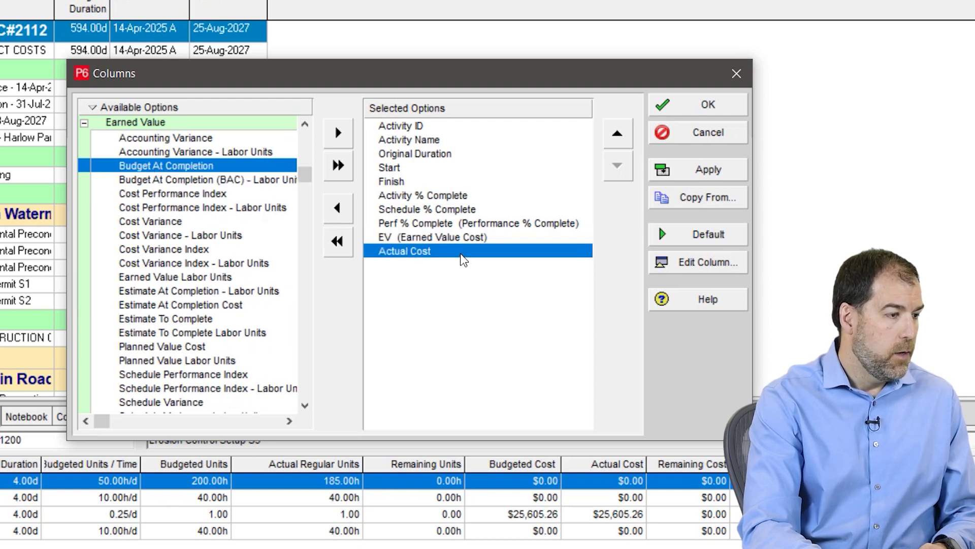
{"action": "left_click", "coordinate": [706, 262]}
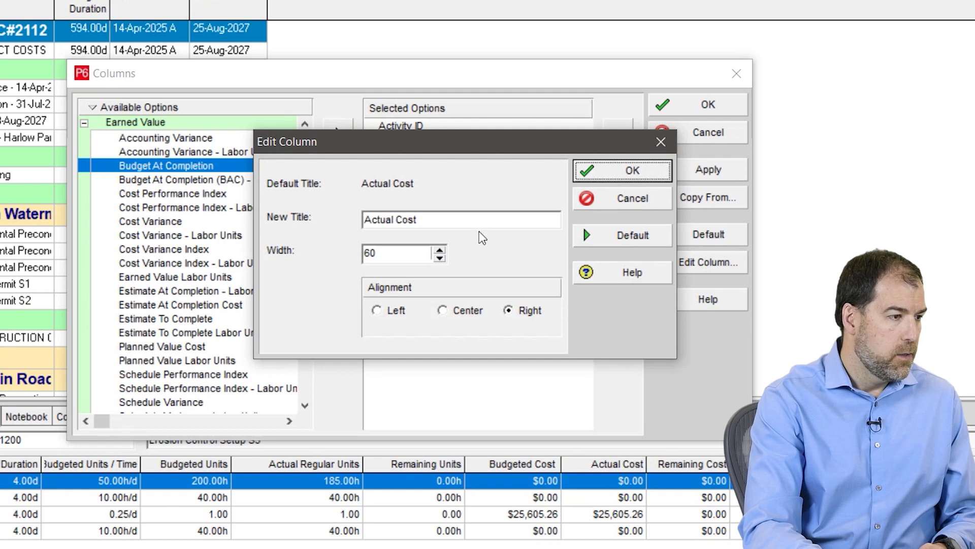
{"action": "left_click_drag", "start_coordinate": [451, 220], "coordinate": [303, 231]}
{"action": "type", "text": "AC"}
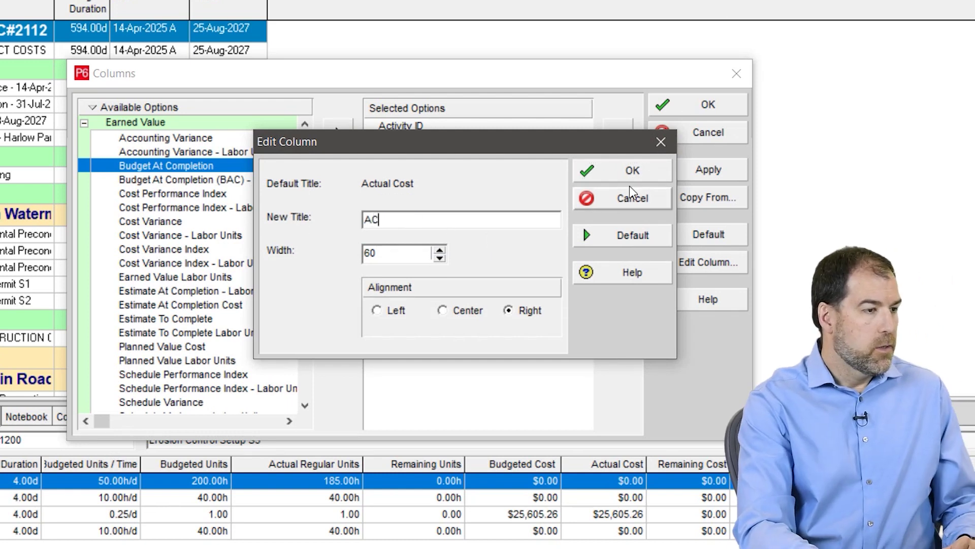
{"action": "left_click", "coordinate": [633, 175]}
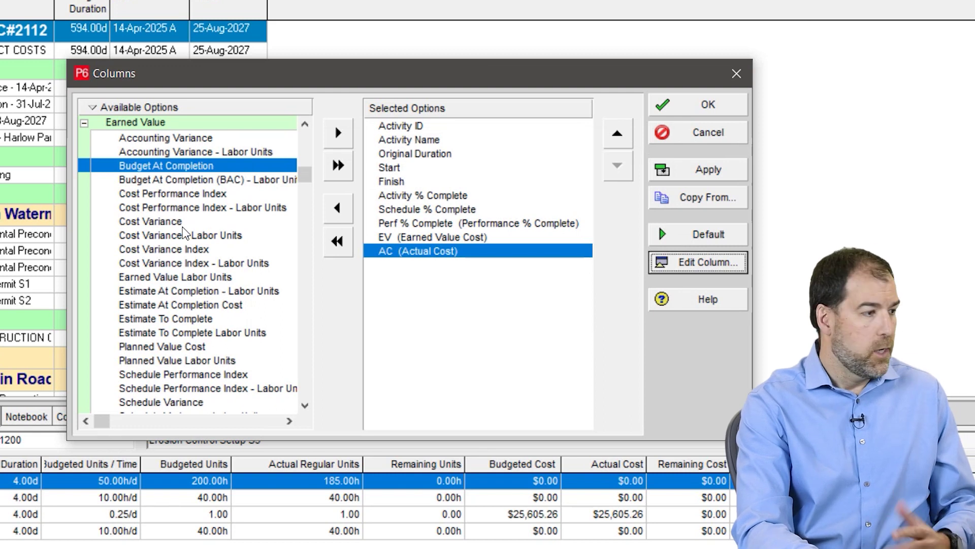
Add the Planned Value Cost column from the Earned Value category after Actual Cost.
{"action": "left_click", "coordinate": [169, 347]}
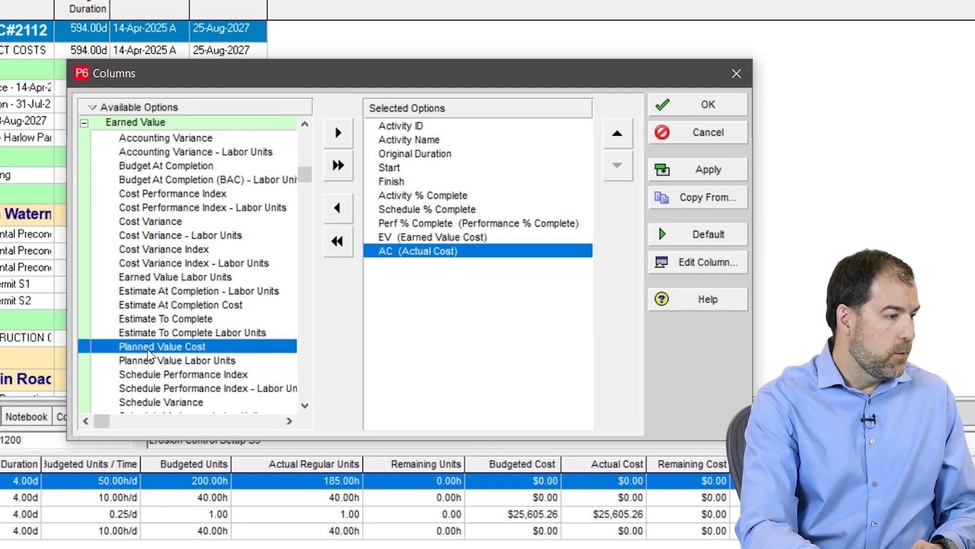
{"action": "left_click", "coordinate": [338, 133]}
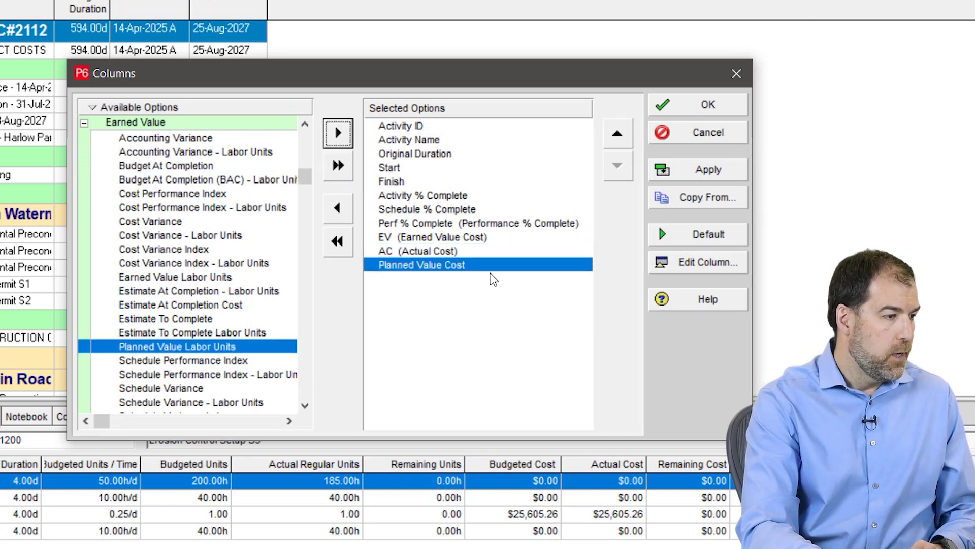
{"action": "left_click", "coordinate": [719, 265]}
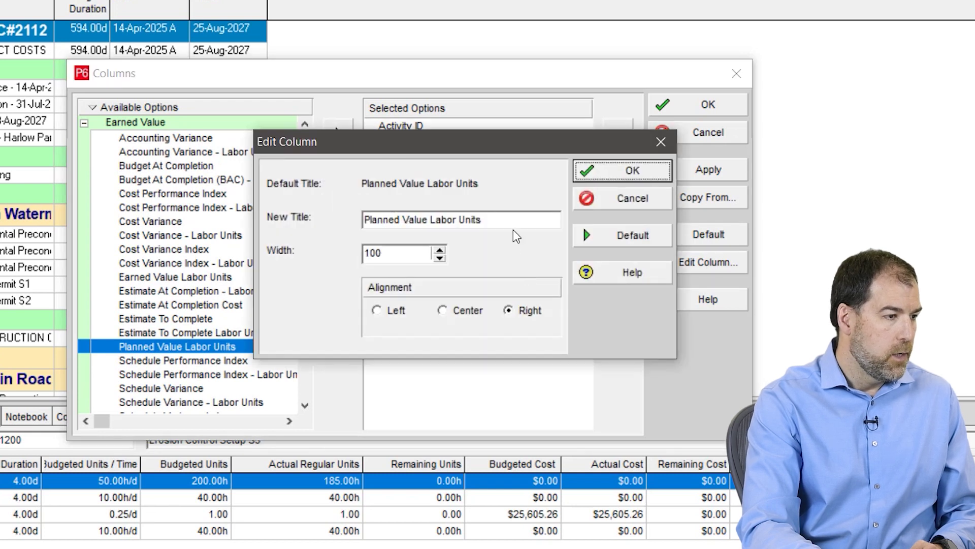
{"action": "type", "text": "PV"}
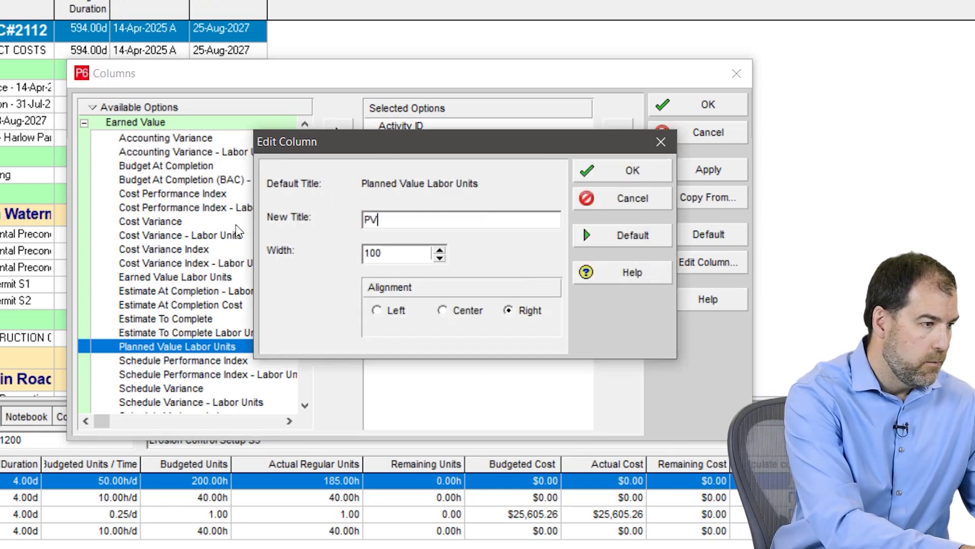
{"action": "left_click", "coordinate": [604, 207]}
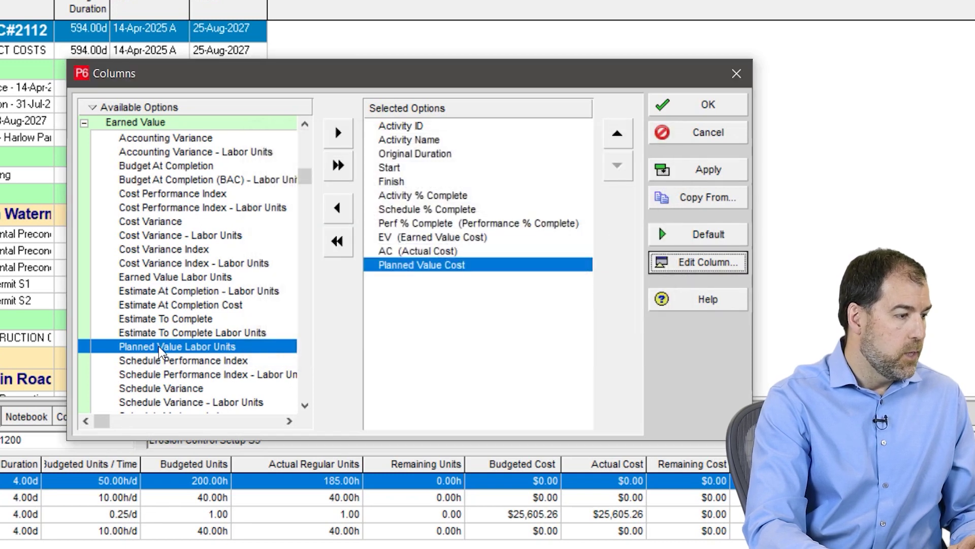
{"action": "left_click", "coordinate": [683, 265]}
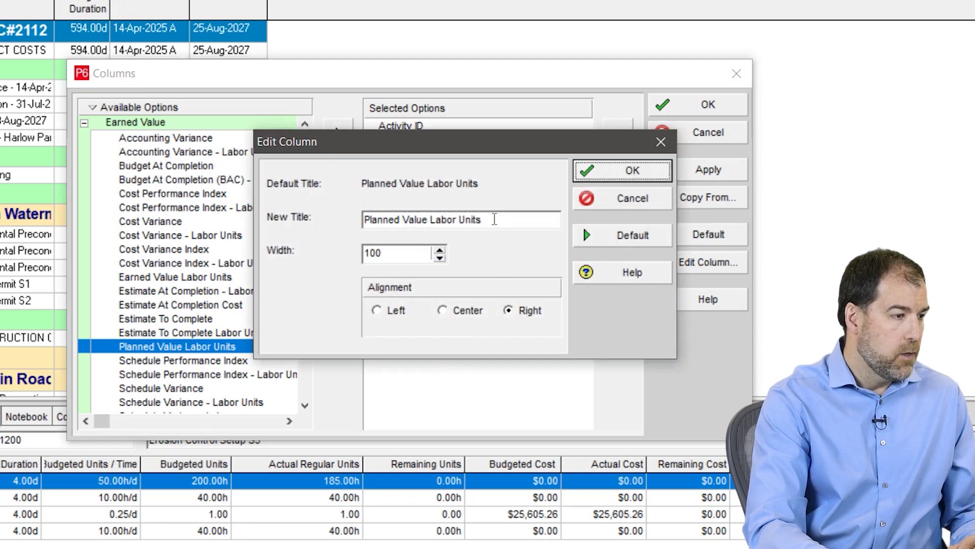
{"action": "left_click_drag", "start_coordinate": [496, 214], "coordinate": [312, 226]}
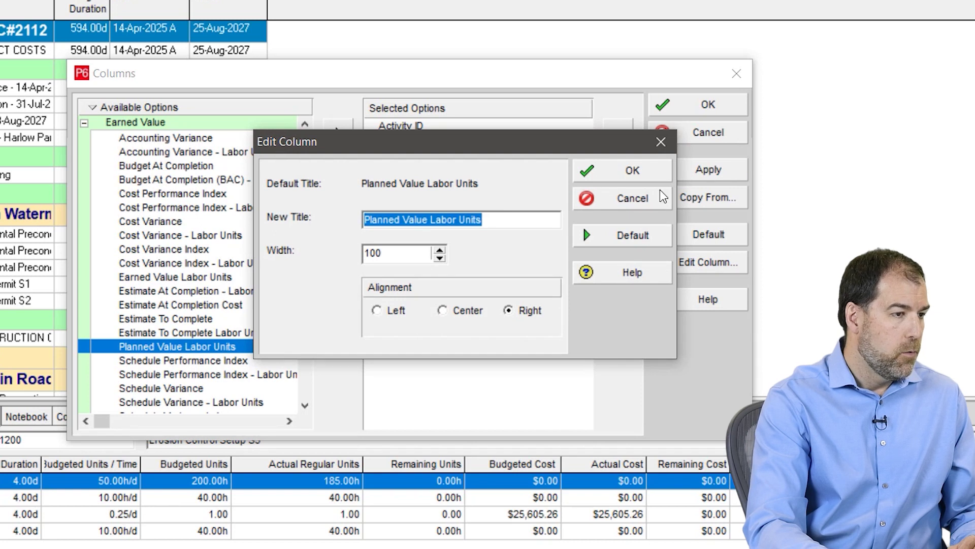
{"action": "left_click", "coordinate": [630, 199]}
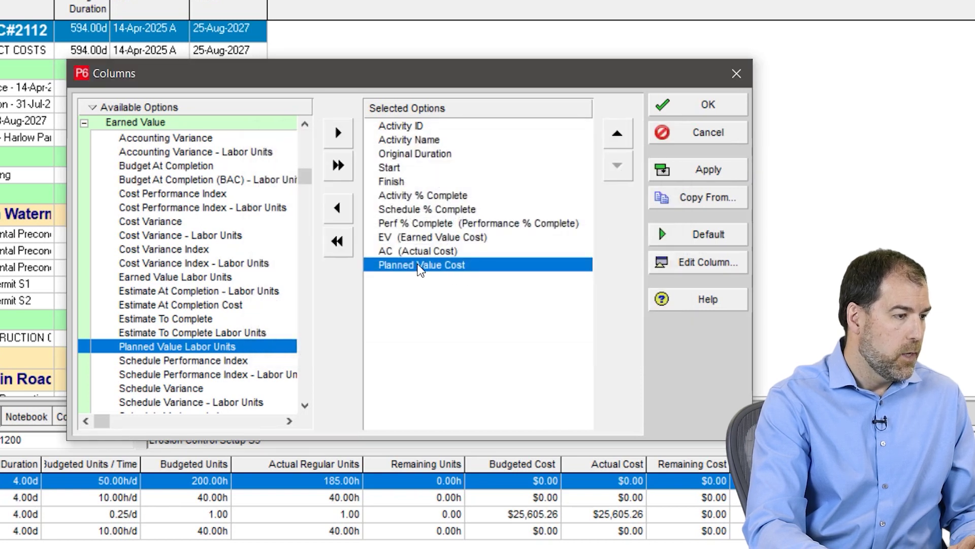
Retitle the Planned Value Cost column as "PV".
{"action": "left_click", "coordinate": [688, 263]}
{"action": "left_click_drag", "start_coordinate": [490, 219], "coordinate": [121, 227]}
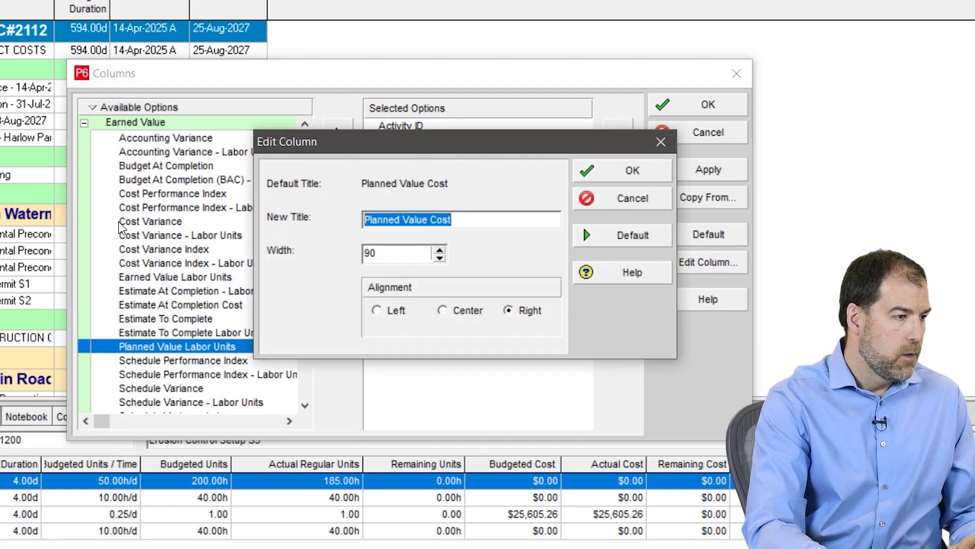
{"action": "type", "text": "PV"}
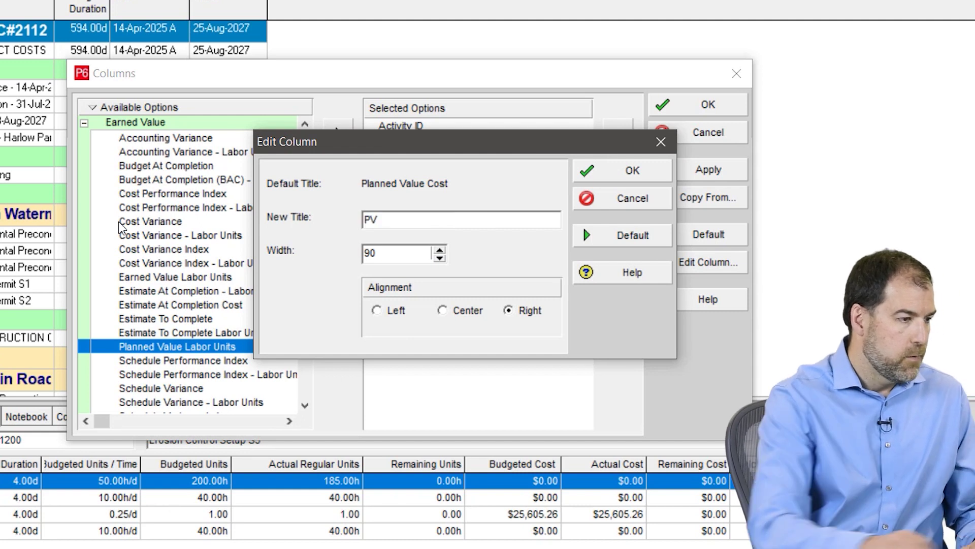
{"action": "left_click", "coordinate": [584, 171]}
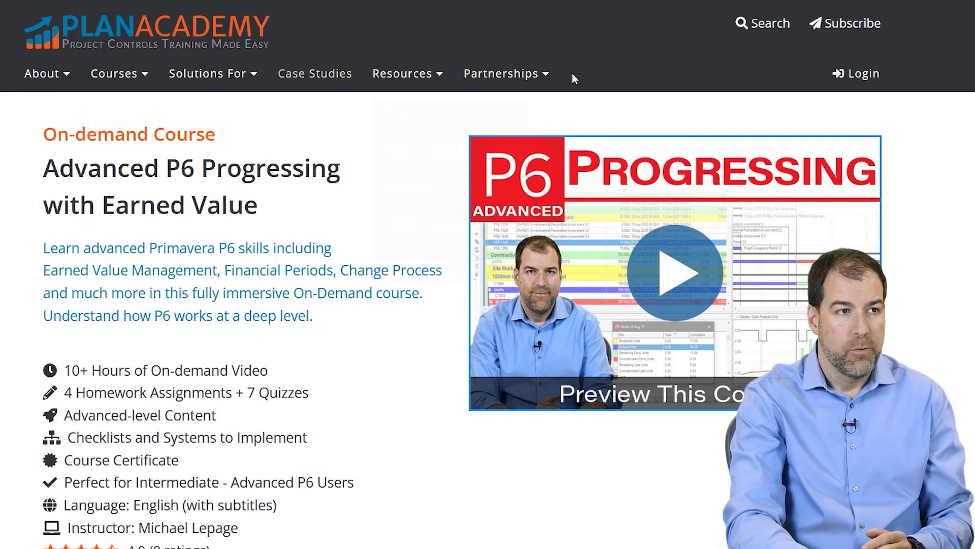
On the PlanAcademy website, look through the Advanced P6 Progressing course page and its Earned Value Management in P6 lesson list.
{"action": "scroll", "coordinate": [487, 274], "scroll_direction": "down", "scroll_amount": 20}
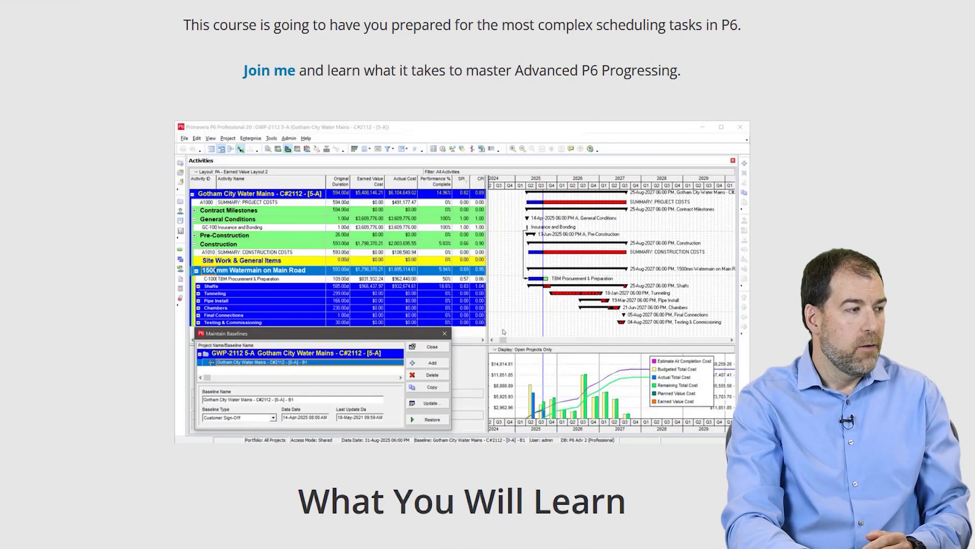
{"action": "scroll", "coordinate": [487, 275], "scroll_direction": "up", "scroll_amount": 3}
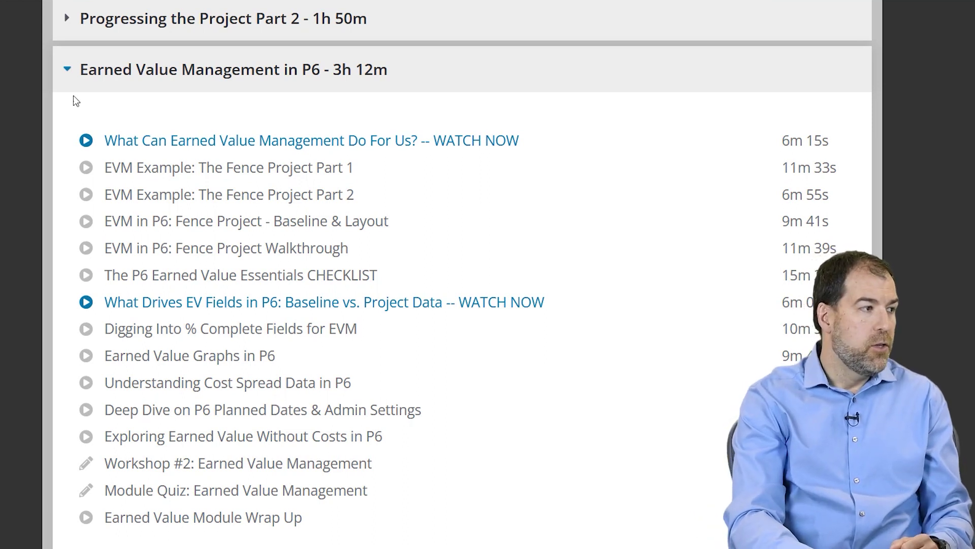
{"action": "left_click", "coordinate": [66, 74]}
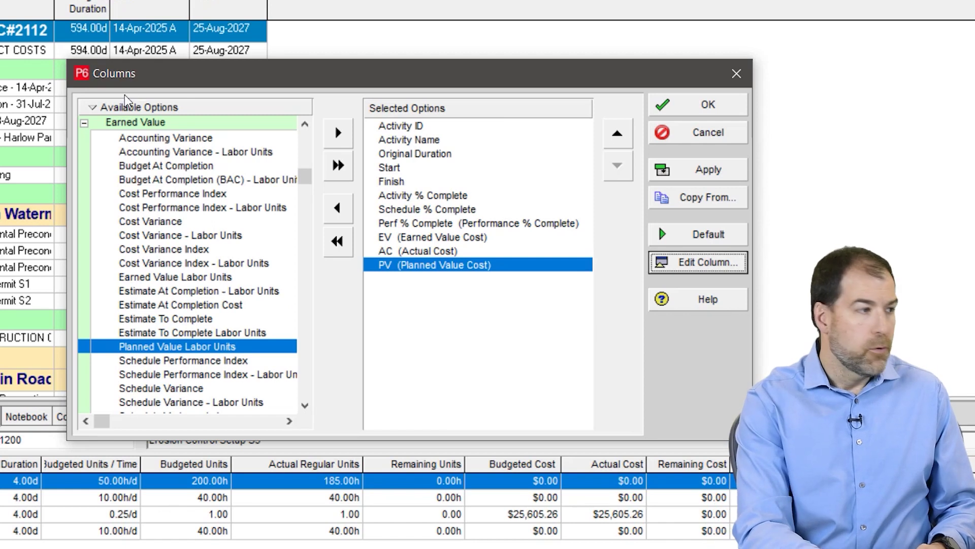
Back in the P6 column selection, add the Budget At Completion column from the Earned Value category and retitle it "BAC".
{"action": "left_click", "coordinate": [178, 168]}
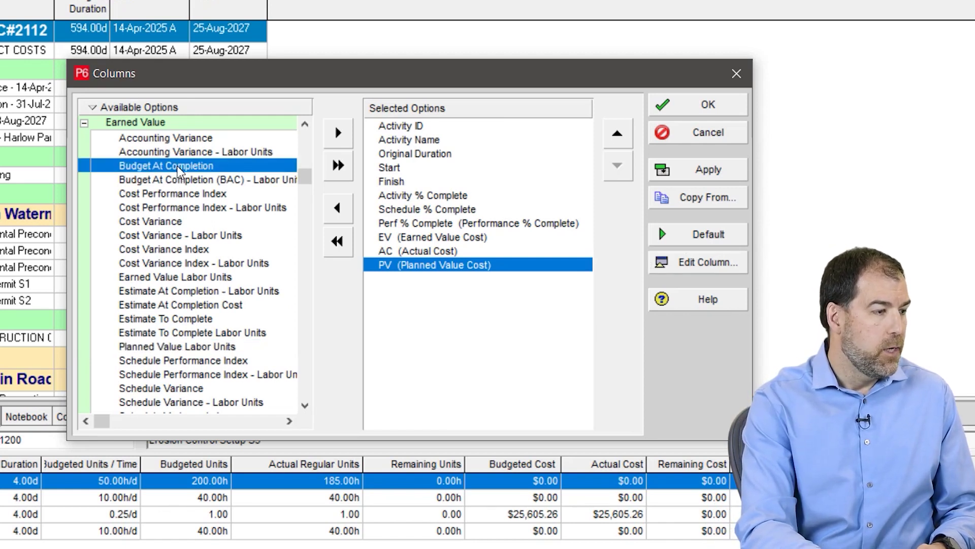
{"action": "left_click", "coordinate": [338, 133]}
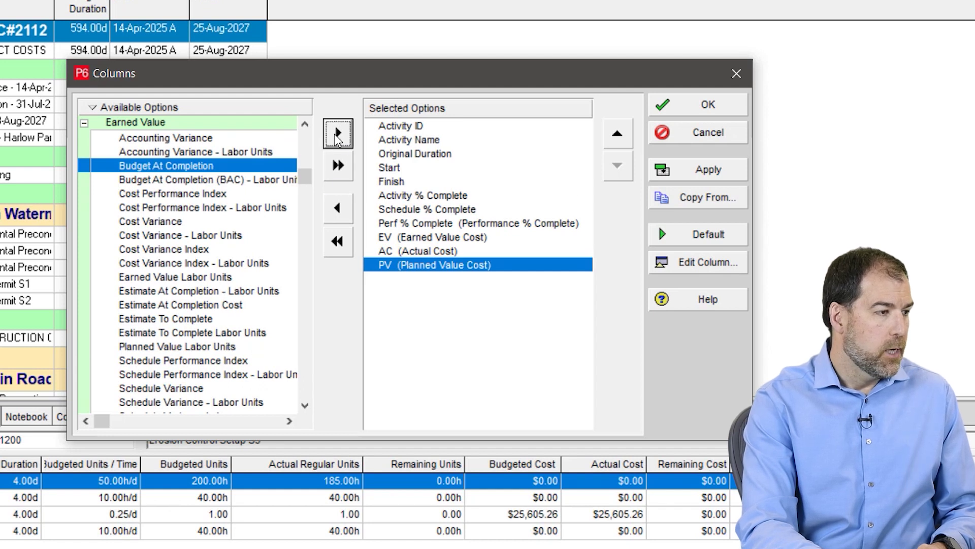
{"action": "left_click", "coordinate": [716, 265]}
{"action": "left_click_drag", "start_coordinate": [483, 220], "coordinate": [362, 219]}
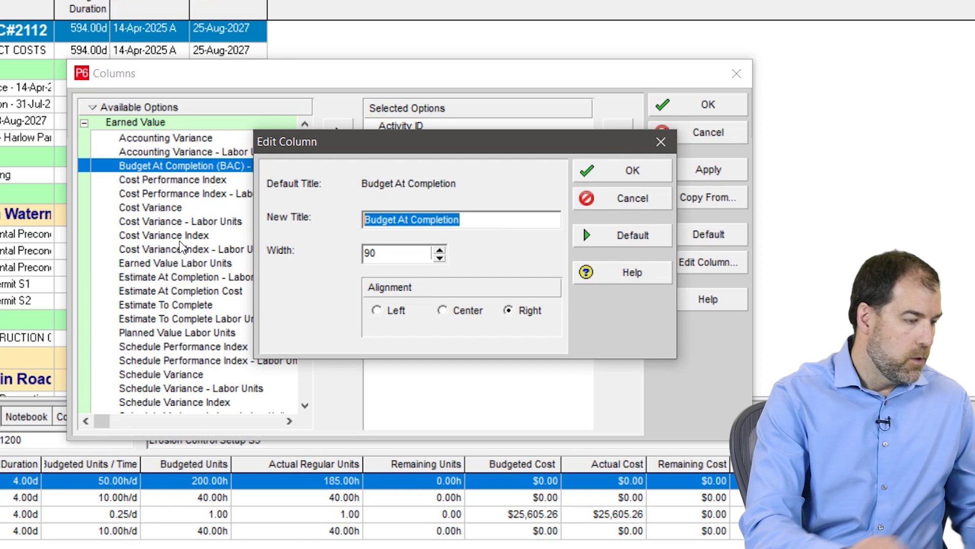
{"action": "type", "text": "BAC"}
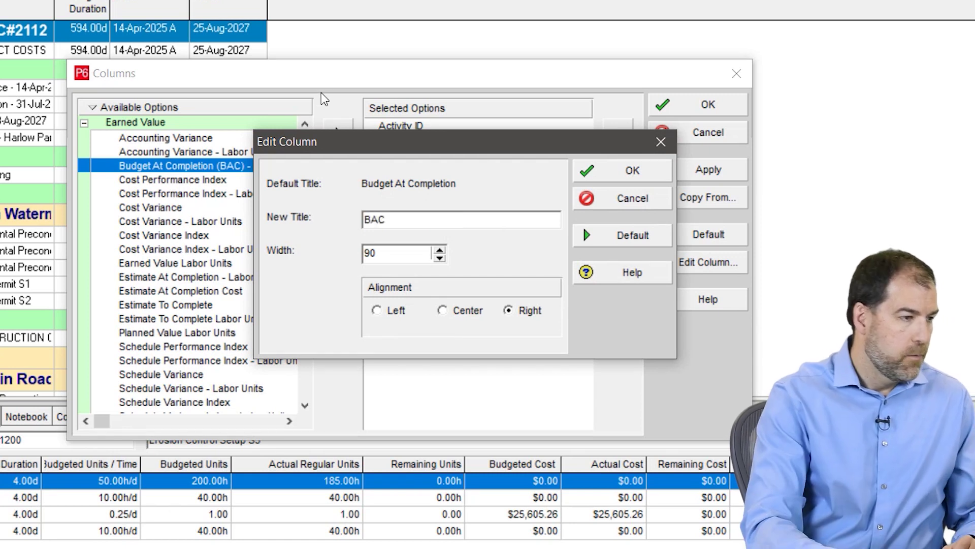
{"action": "left_click", "coordinate": [627, 171]}
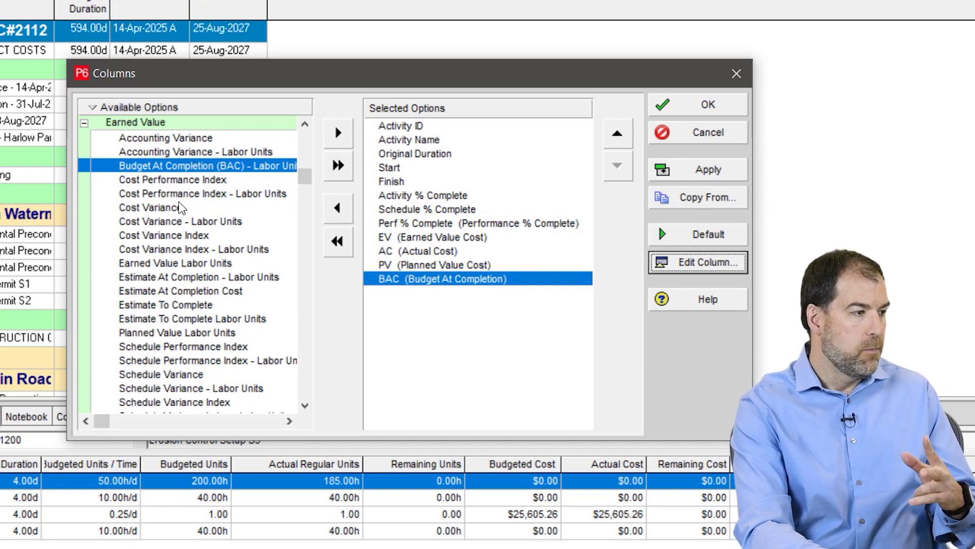
Add the Schedule Performance Index column from the Earned Value category and retitle it "SPI".
{"action": "left_click", "coordinate": [144, 263]}
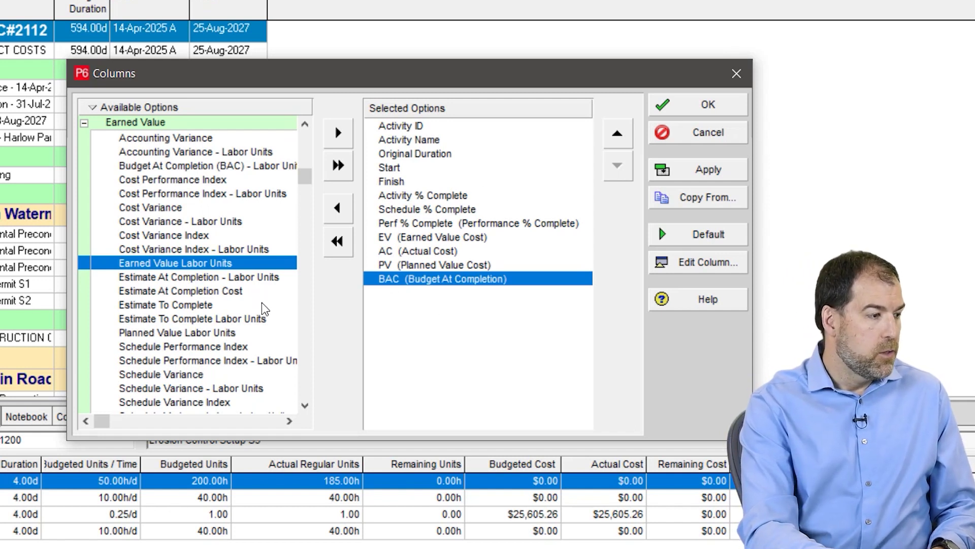
{"action": "scroll", "coordinate": [262, 310], "scroll_direction": "down", "scroll_amount": 2}
{"action": "scroll", "coordinate": [264, 326], "scroll_direction": "down", "scroll_amount": 1}
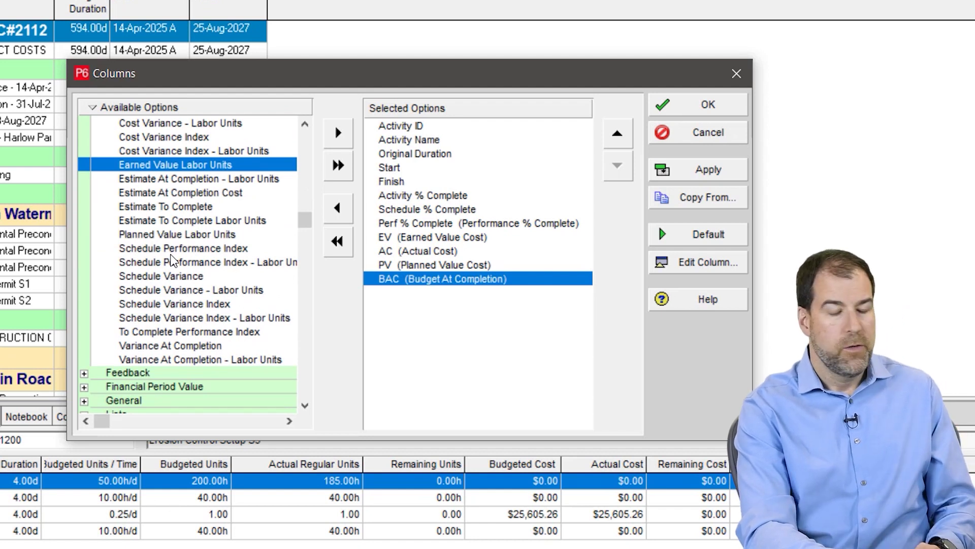
{"action": "left_click", "coordinate": [171, 250]}
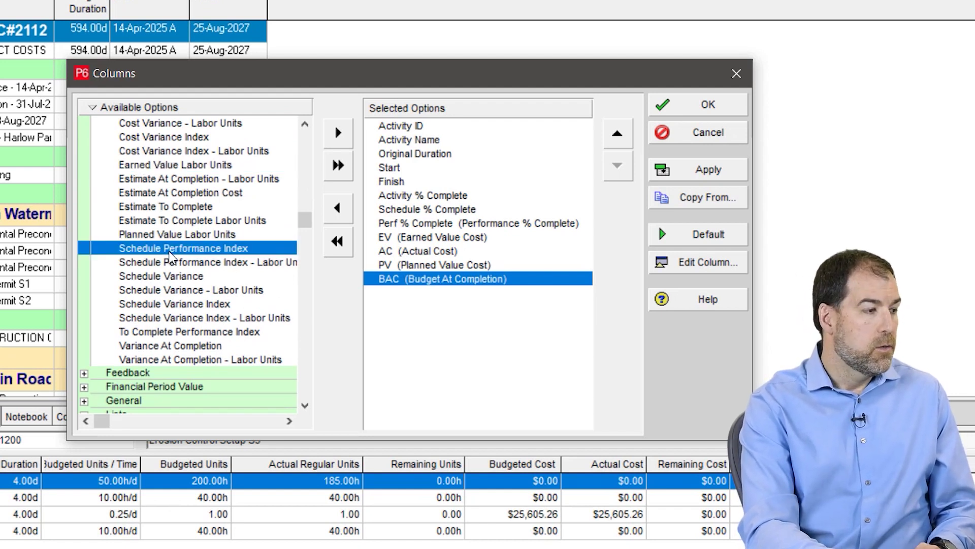
{"action": "left_click", "coordinate": [338, 132]}
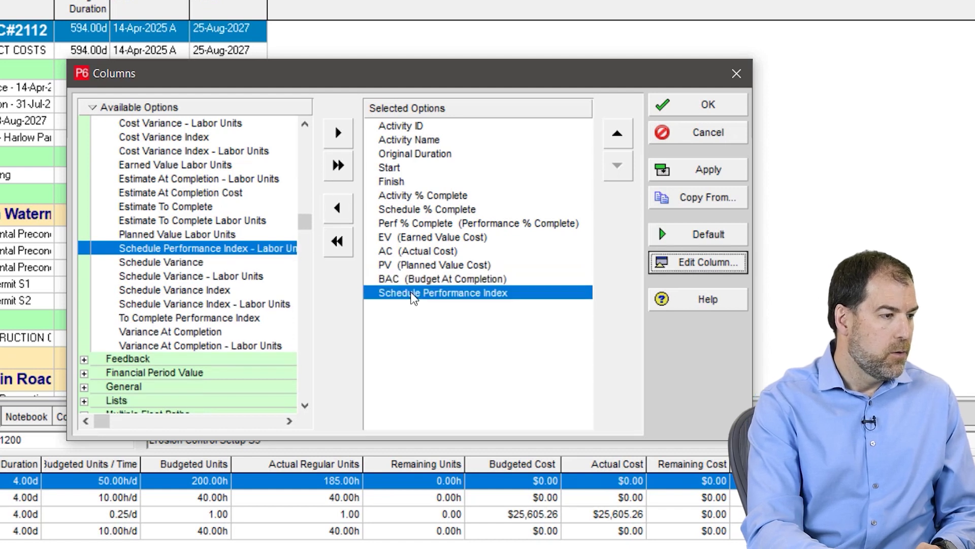
{"action": "left_click", "coordinate": [702, 264]}
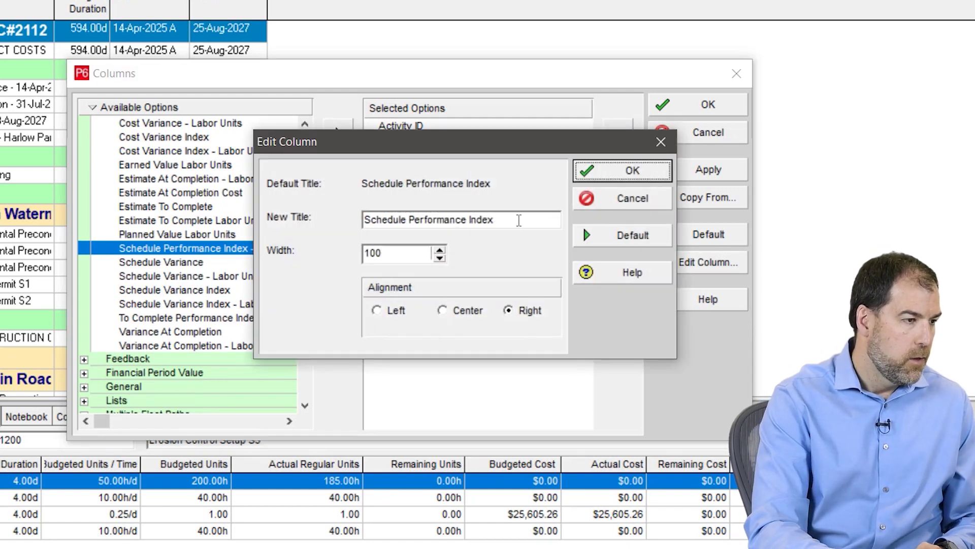
{"action": "triple_click", "coordinate": [518, 220]}
{"action": "type", "text": "SPI"}
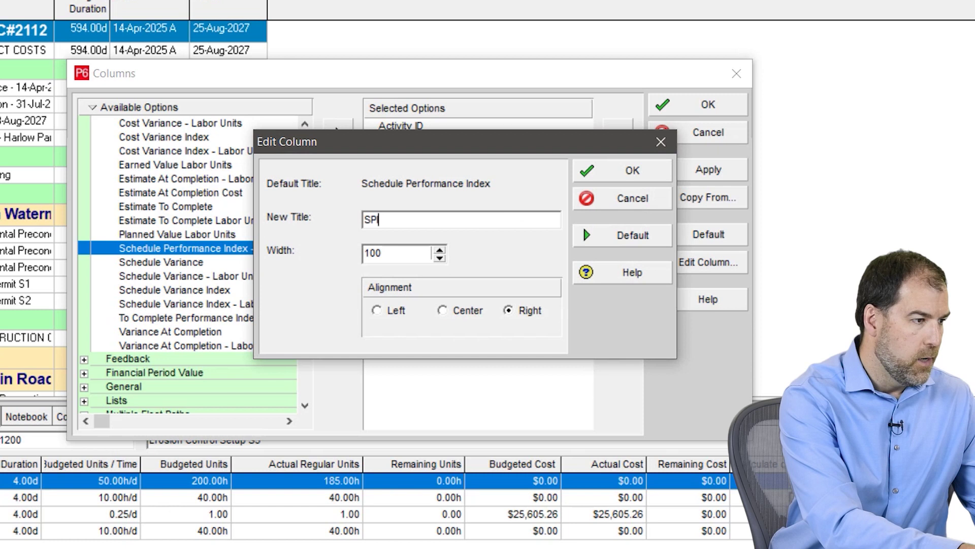
{"action": "left_click", "coordinate": [630, 170]}
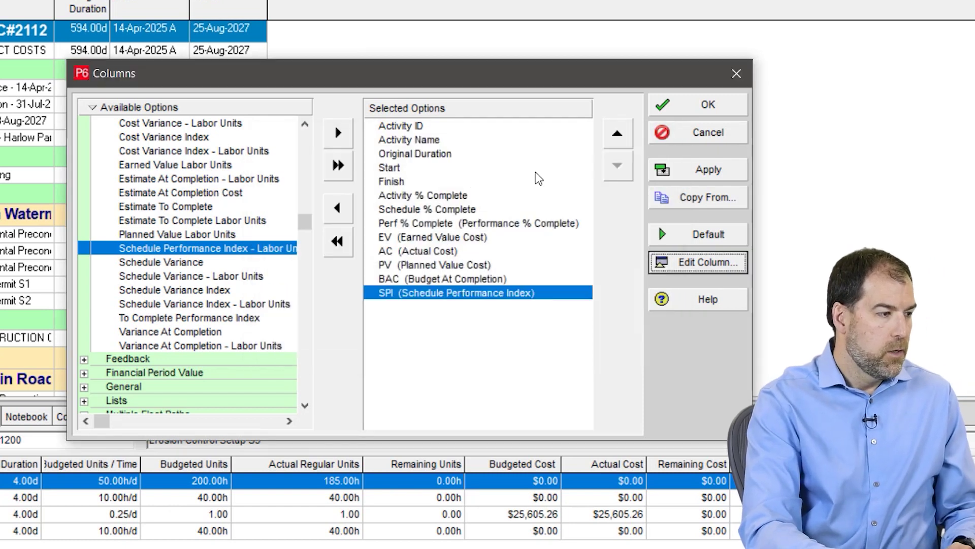
Add the Cost Performance Index column from the Earned Value category and retitle it "CPI".
{"action": "left_click", "coordinate": [304, 123]}
{"action": "left_click", "coordinate": [305, 123]}
{"action": "left_click", "coordinate": [305, 123]}
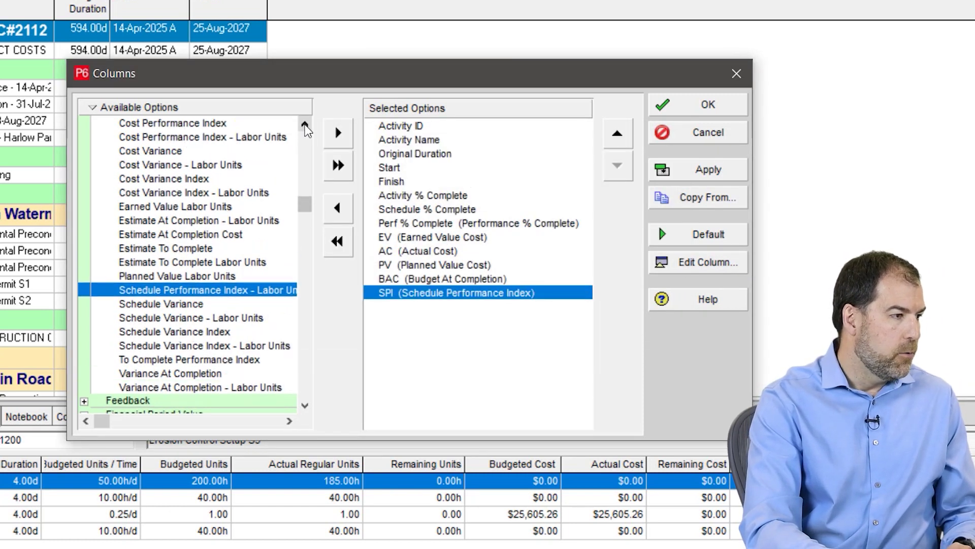
{"action": "left_click", "coordinate": [305, 124]}
{"action": "left_click", "coordinate": [208, 138]}
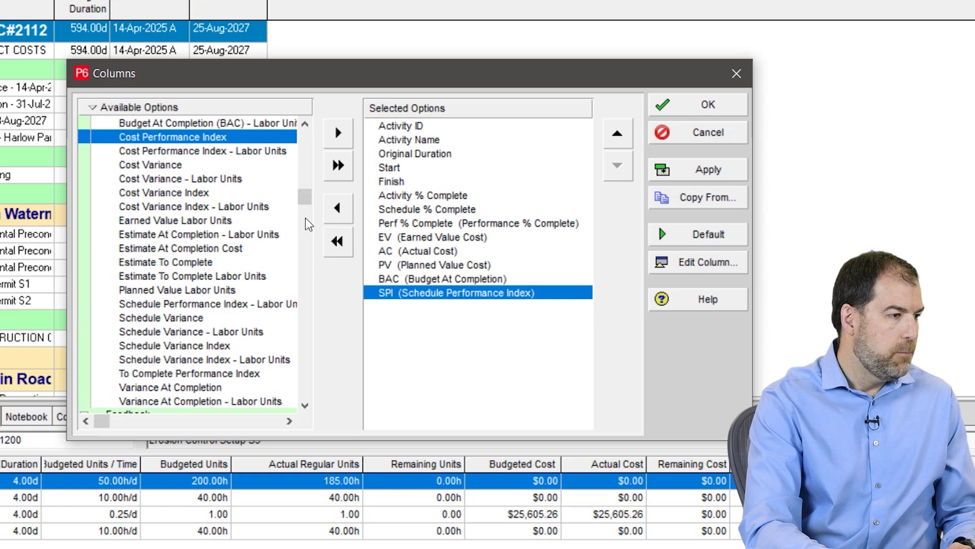
{"action": "left_click", "coordinate": [337, 144]}
{"action": "left_click", "coordinate": [702, 268]}
{"action": "left_click_drag", "start_coordinate": [502, 222], "coordinate": [363, 222]}
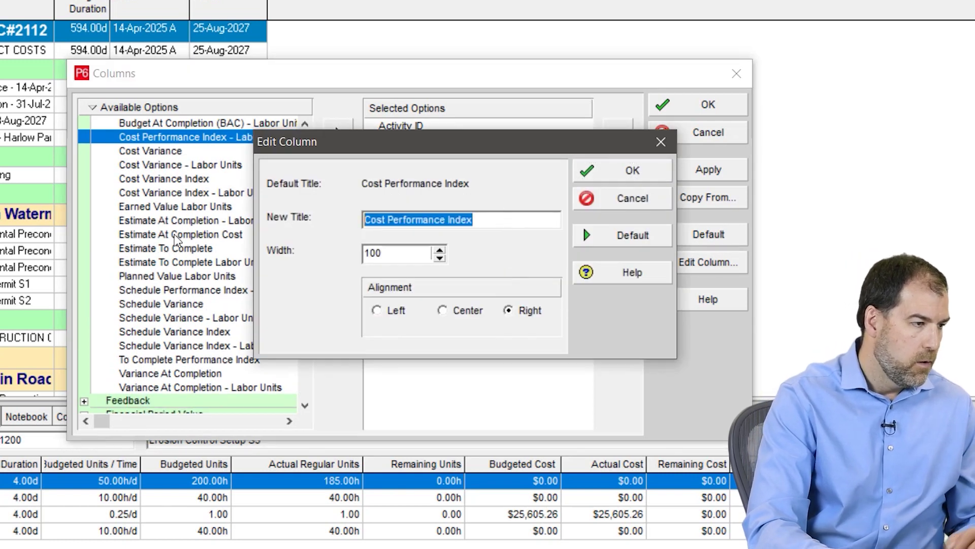
{"action": "type", "text": "CPI"}
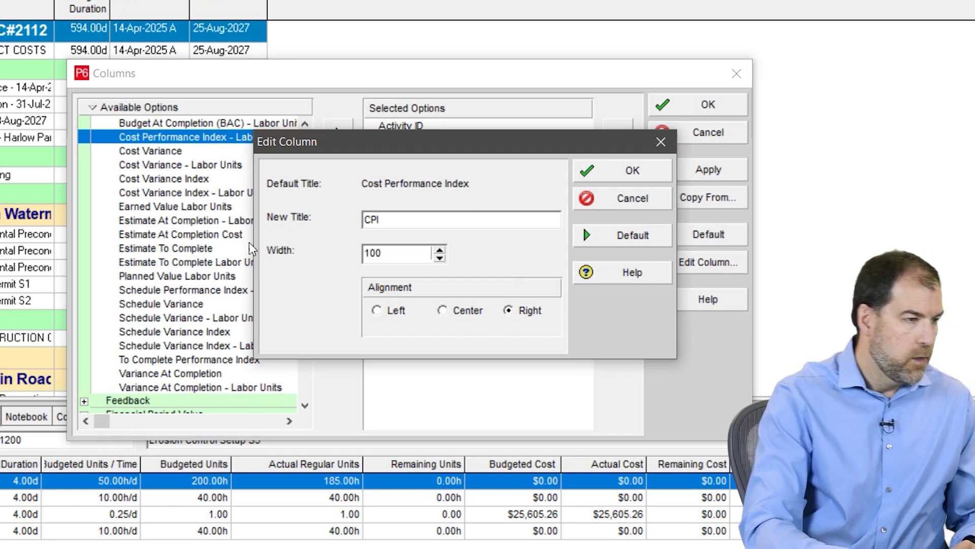
{"action": "left_click", "coordinate": [629, 170]}
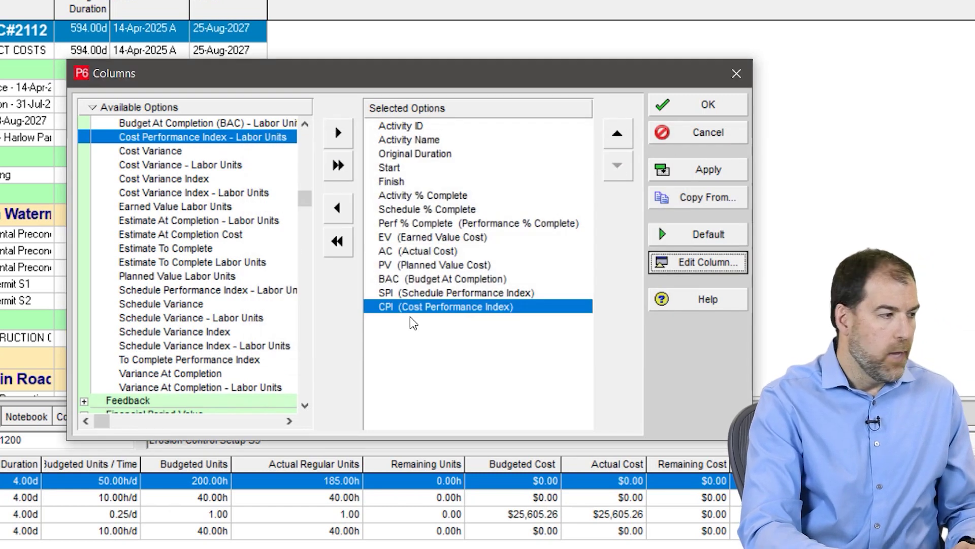
Add the Cost Variance and Schedule Variance columns after CPI and accept the column selection for the activity table.
{"action": "left_click", "coordinate": [163, 151]}
{"action": "left_click", "coordinate": [338, 133]}
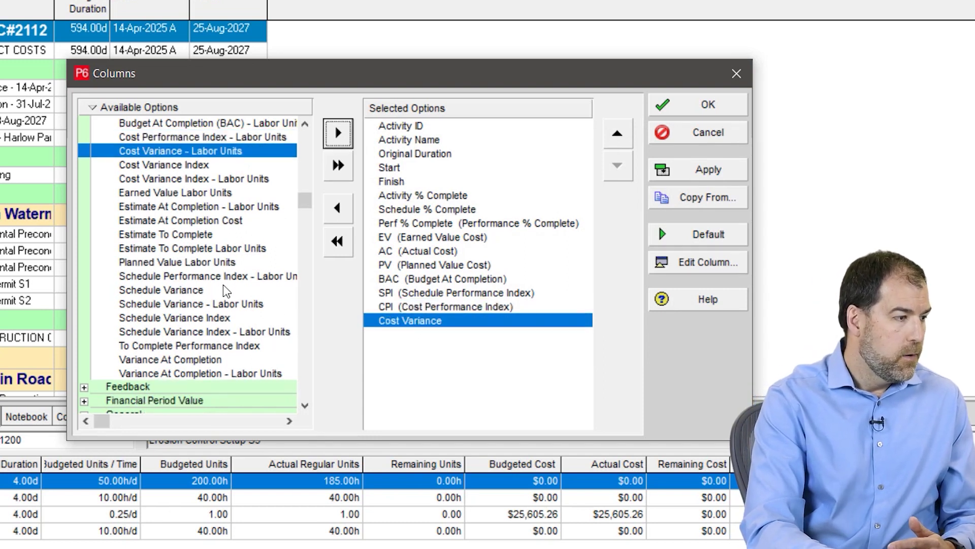
{"action": "left_click", "coordinate": [163, 290]}
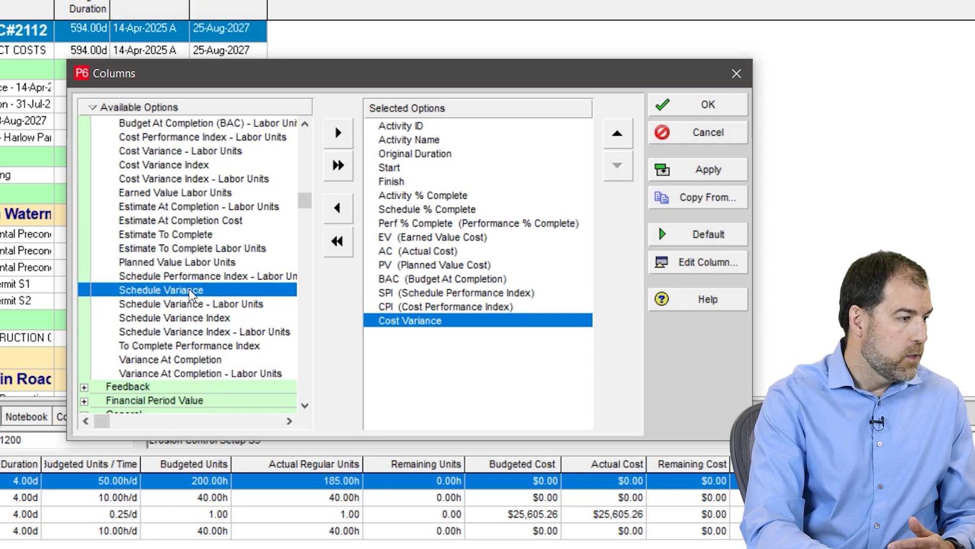
{"action": "left_click", "coordinate": [338, 133]}
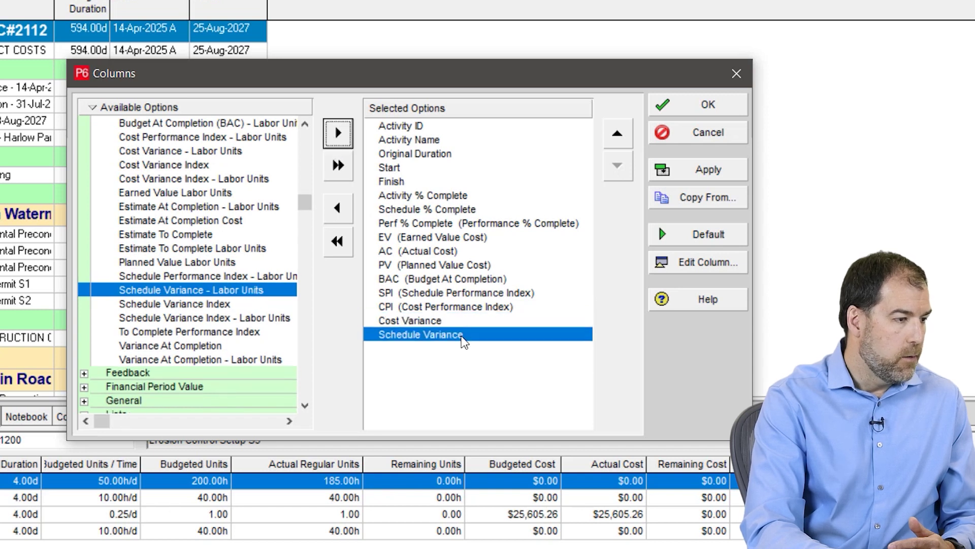
{"action": "left_click", "coordinate": [701, 112]}
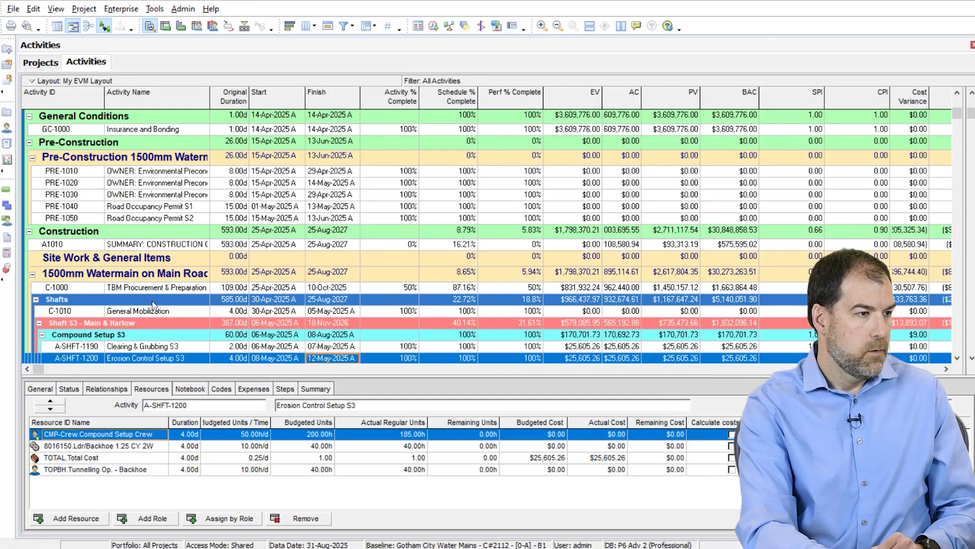
Adjust the widths of the earned value columns in the activity table, narrowing the SPI and PV columns.
{"action": "scroll", "coordinate": [957, 113], "scroll_direction": "up", "scroll_amount": 3}
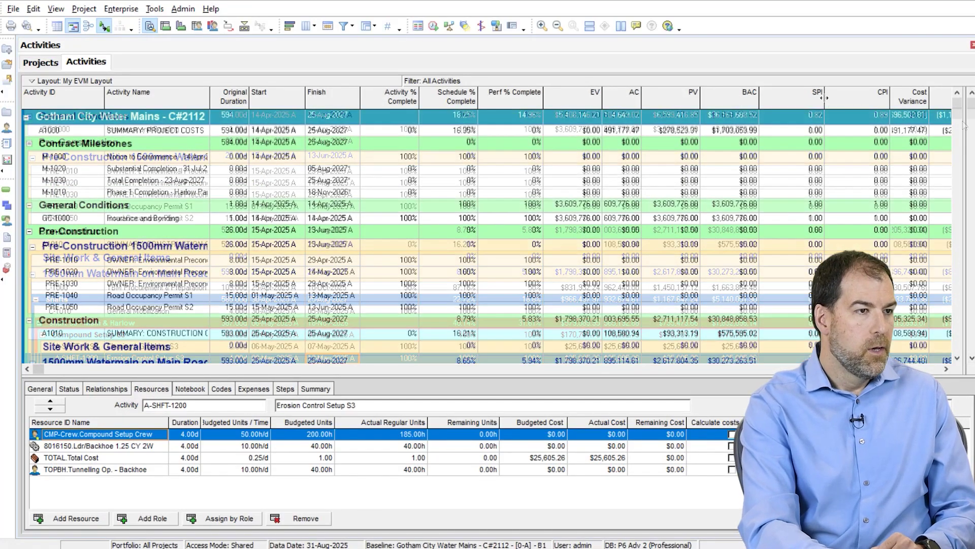
{"action": "mouse_move", "coordinate": [825, 97]}
{"action": "left_mouse_down"}
{"action": "mouse_move", "coordinate": [794, 98]}
{"action": "mouse_move", "coordinate": [831, 99]}
{"action": "left_mouse_up"}
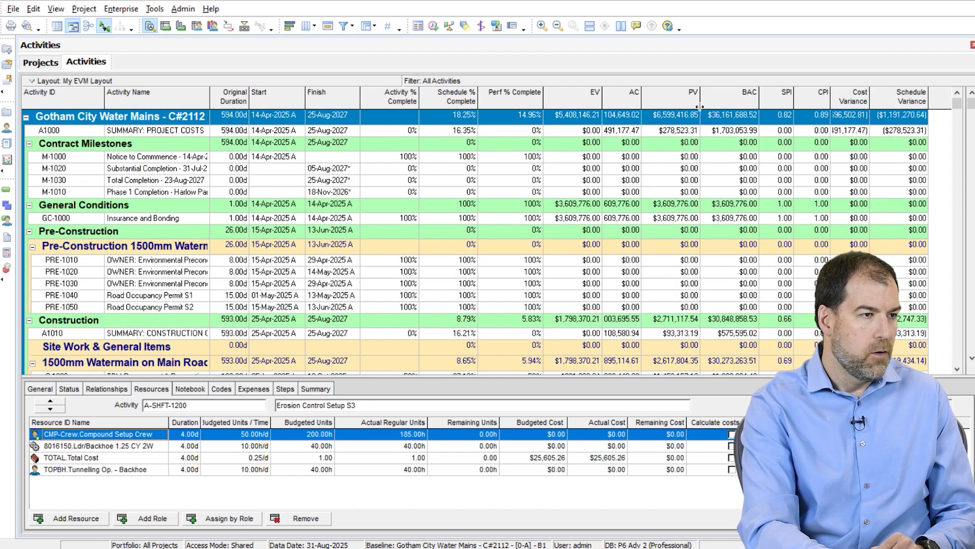
{"action": "left_click_drag", "start_coordinate": [699, 103], "coordinate": [693, 103]}
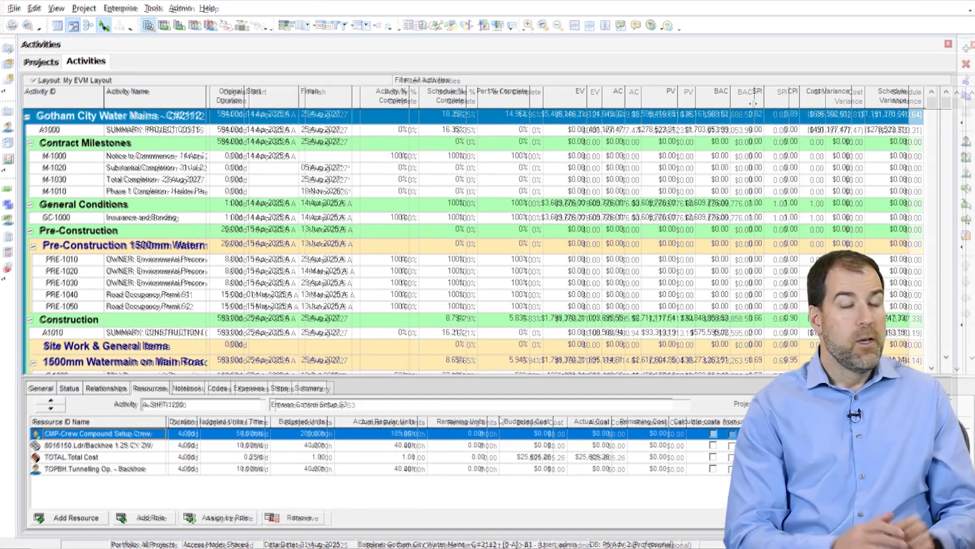
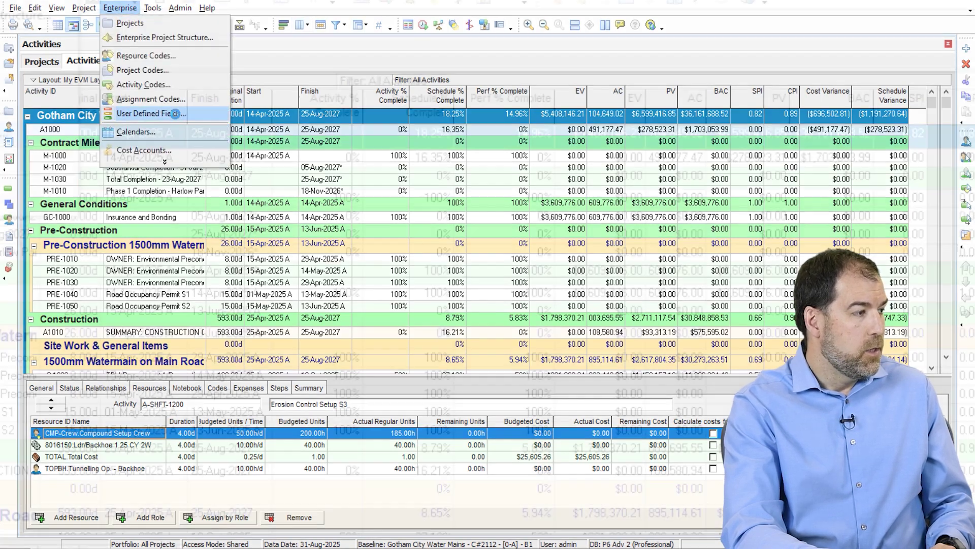
Open the activity user defined fields and examine the text fields titled with separator symbols, including "==".
{"action": "left_click", "coordinate": [163, 114]}
{"action": "scroll", "coordinate": [305, 376], "scroll_direction": "down", "scroll_amount": 3}
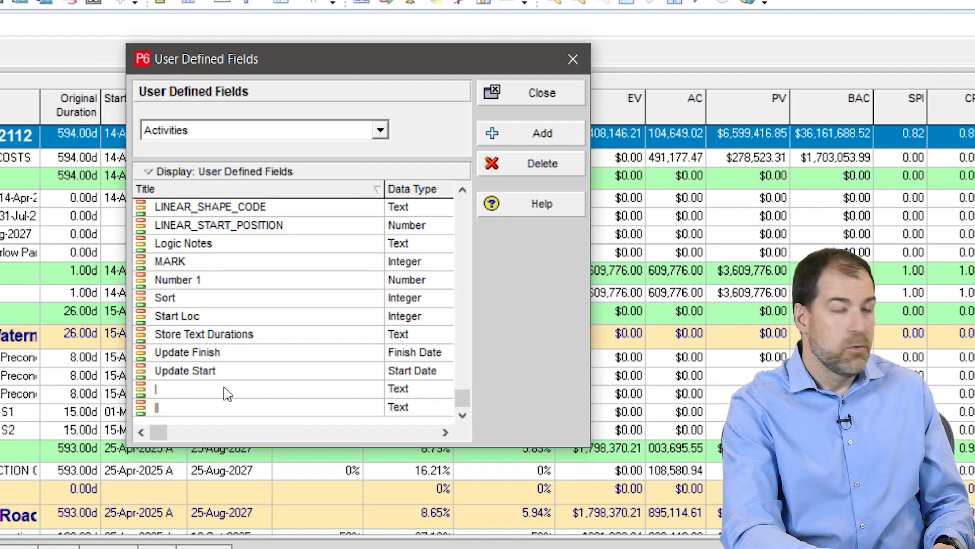
{"action": "left_click", "coordinate": [198, 390]}
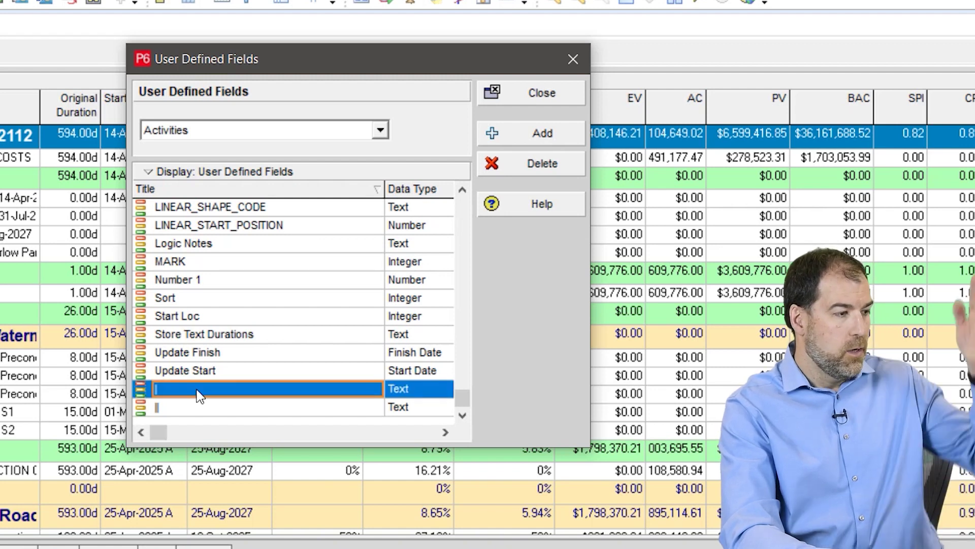
{"action": "left_click", "coordinate": [228, 407]}
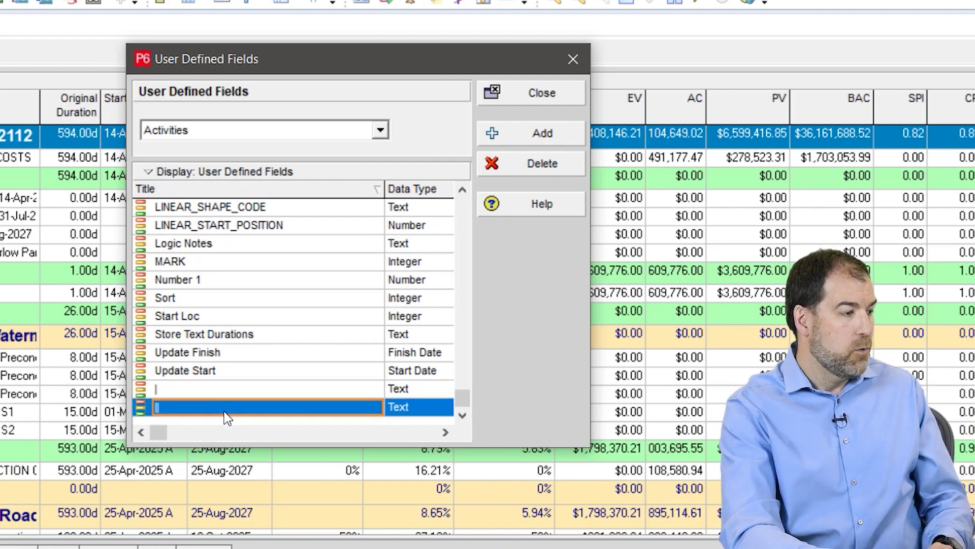
{"action": "left_click_drag", "start_coordinate": [463, 402], "coordinate": [472, 208]}
{"action": "left_click", "coordinate": [201, 228]}
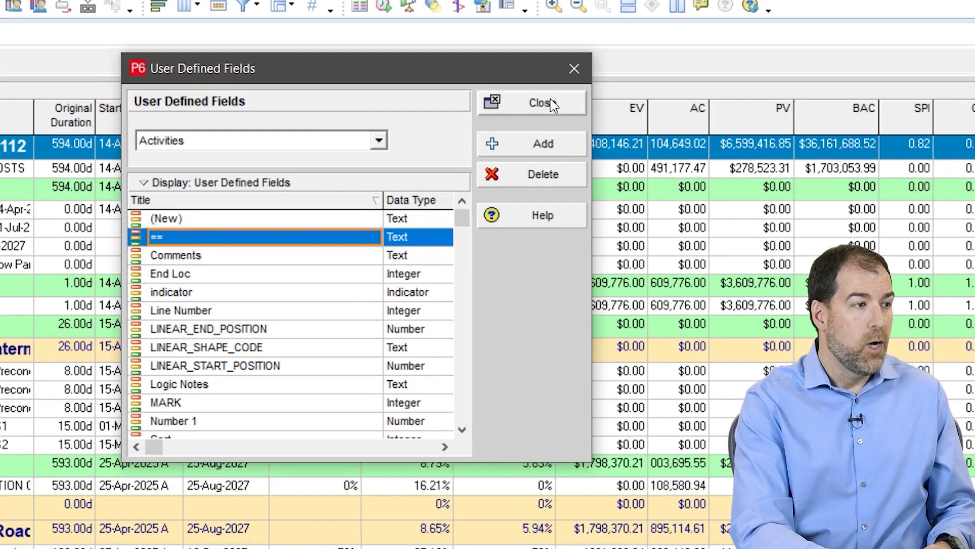
Close the user defined fields and add the user defined "|" separator to the activity table columns, placing it after Activity % Complete.
{"action": "left_click", "coordinate": [551, 94]}
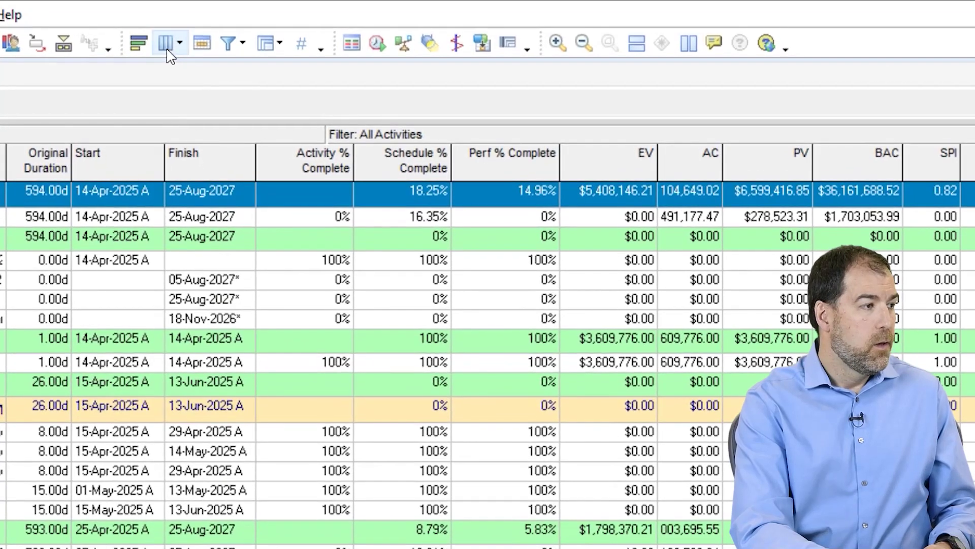
{"action": "left_click", "coordinate": [170, 36]}
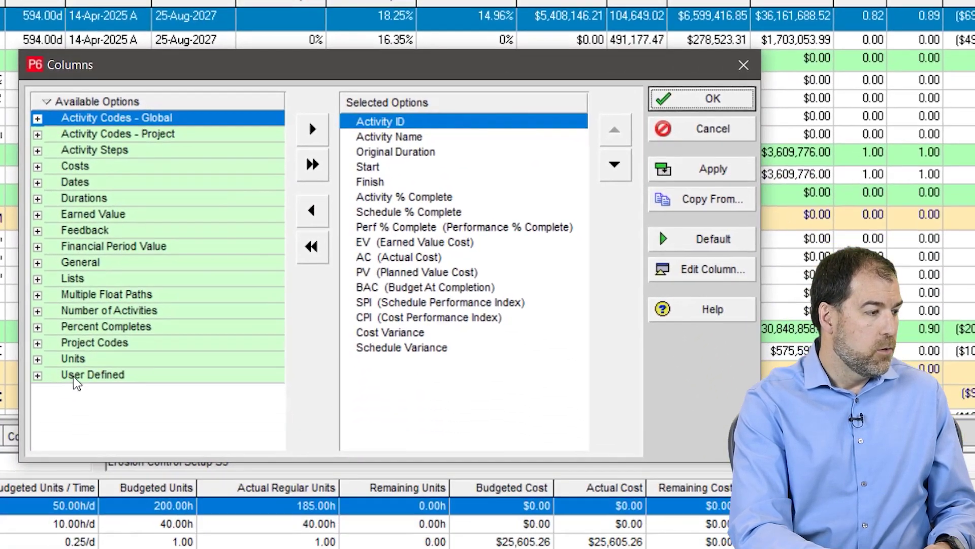
{"action": "left_click", "coordinate": [41, 548]}
{"action": "left_click", "coordinate": [37, 376]}
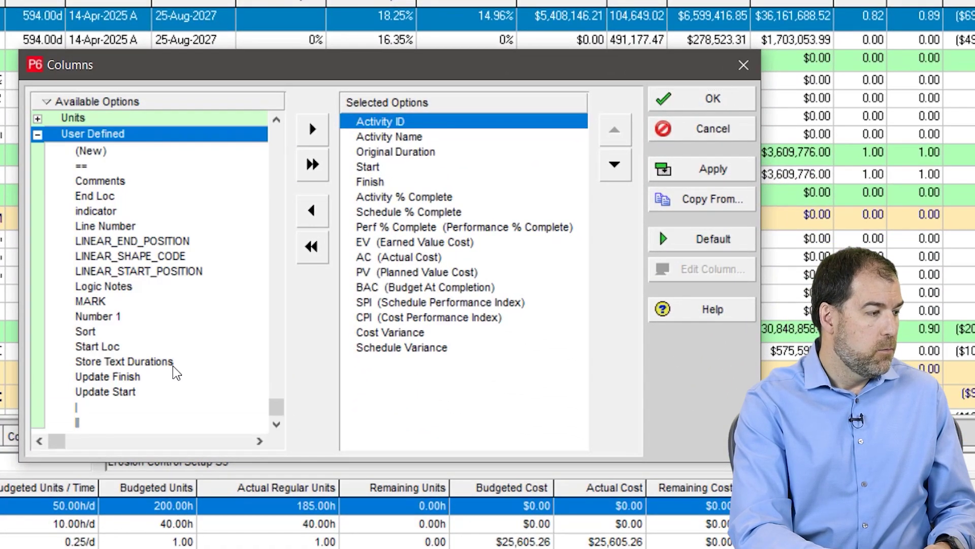
{"action": "double_click", "coordinate": [114, 410]}
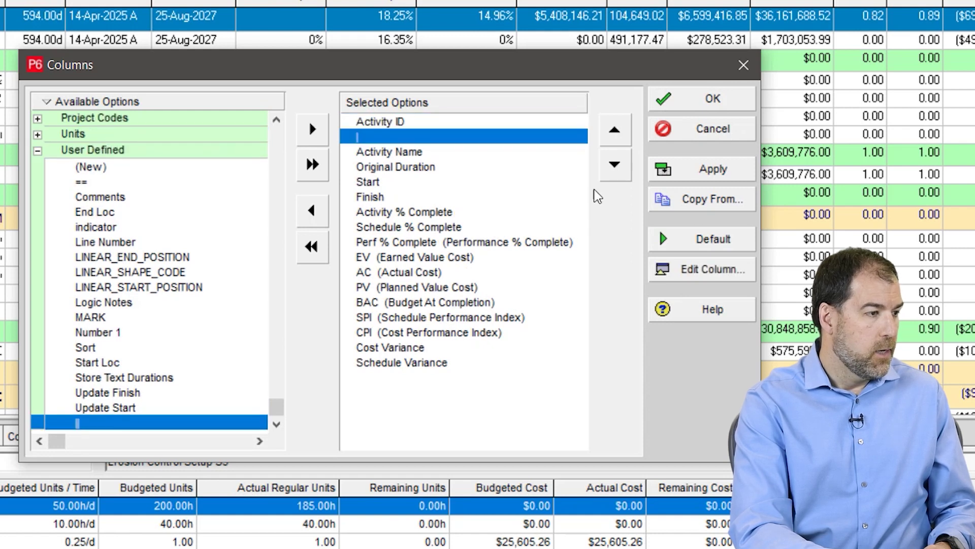
{"action": "left_click", "coordinate": [613, 173]}
{"action": "left_click", "coordinate": [612, 173]}
{"action": "left_click", "coordinate": [612, 173]}
{"action": "left_click", "coordinate": [612, 173]}
{"action": "left_click", "coordinate": [612, 173]}
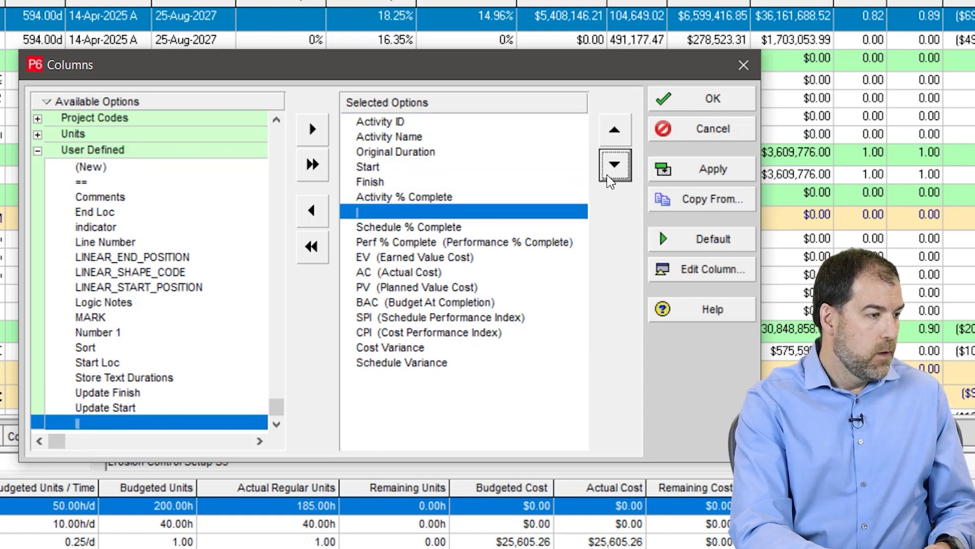
Add the user defined "||" separator between Perf % Complete and EV, and move the "|" separator ahead of Activity % Complete.
{"action": "double_click", "coordinate": [86, 422]}
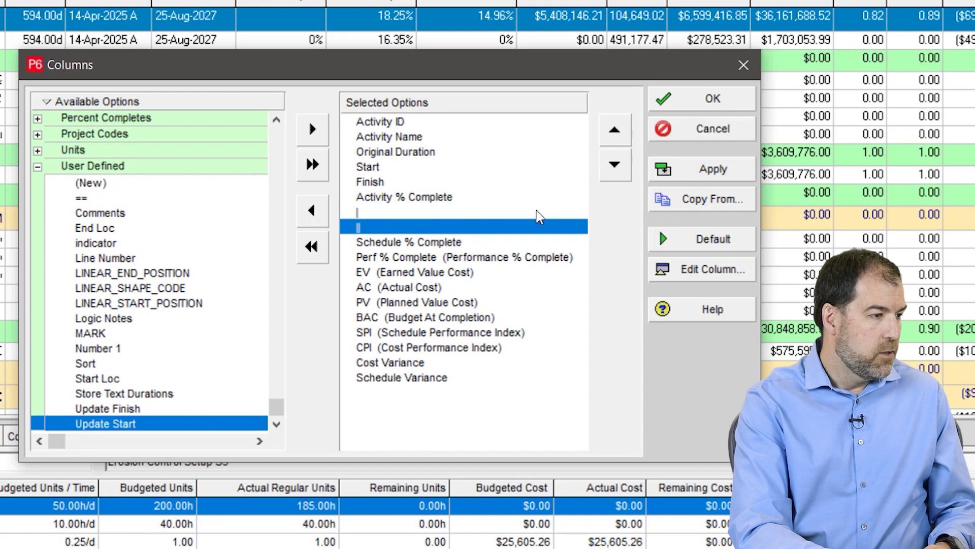
{"action": "left_click", "coordinate": [621, 167]}
{"action": "left_click", "coordinate": [620, 167]}
{"action": "left_click", "coordinate": [621, 167]}
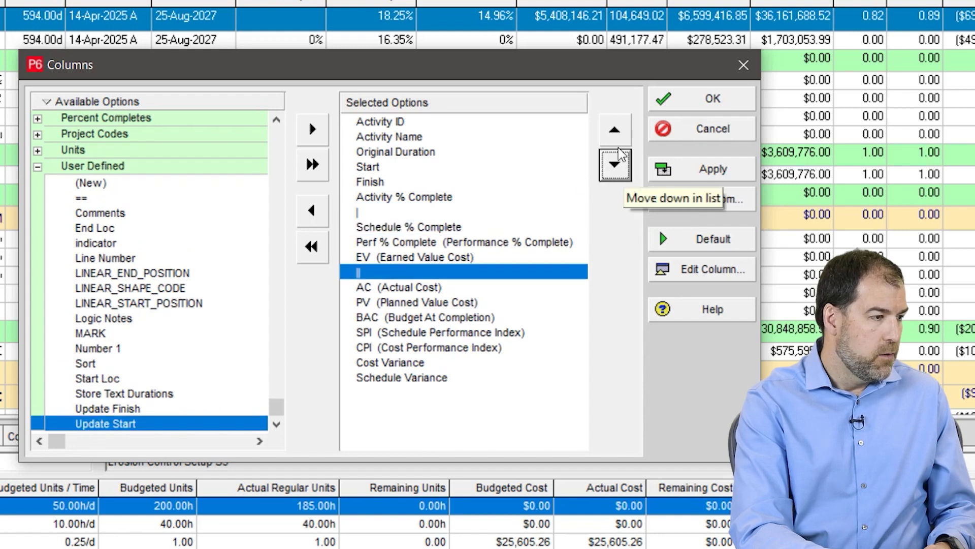
{"action": "left_click", "coordinate": [615, 129]}
{"action": "left_click", "coordinate": [351, 212]}
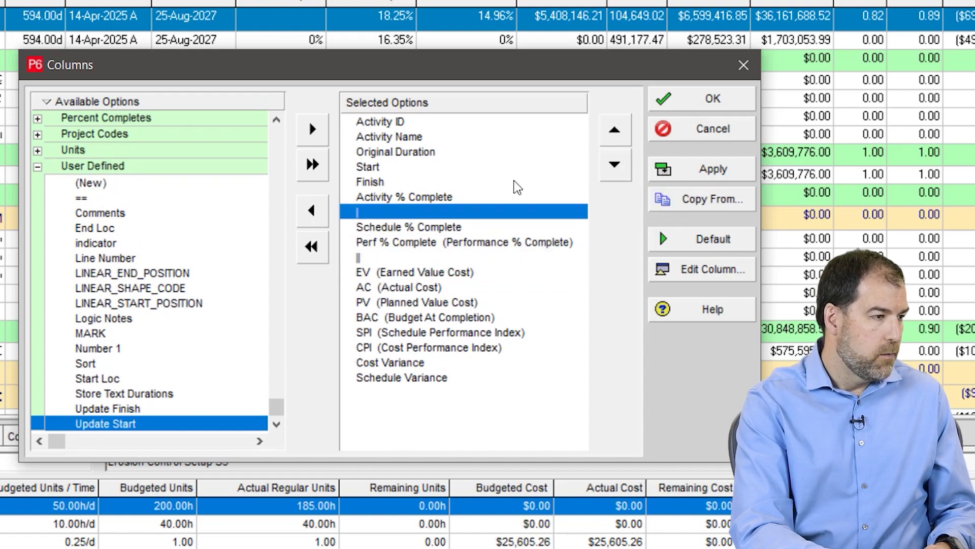
{"action": "left_click", "coordinate": [615, 130]}
Add the user defined "==" separator column between BAC and SPI and accept the column selection.
{"action": "double_click", "coordinate": [197, 200]}
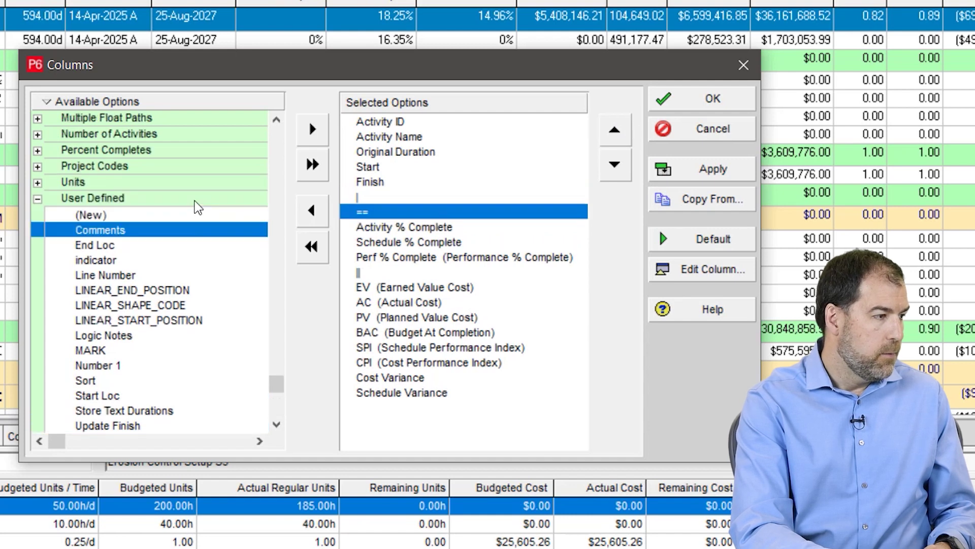
{"action": "left_click", "coordinate": [617, 166]}
{"action": "left_click", "coordinate": [618, 169]}
{"action": "left_click", "coordinate": [620, 171]}
{"action": "left_click", "coordinate": [621, 173]}
{"action": "left_click", "coordinate": [621, 173]}
{"action": "left_click", "coordinate": [621, 172]}
{"action": "left_click", "coordinate": [621, 173]}
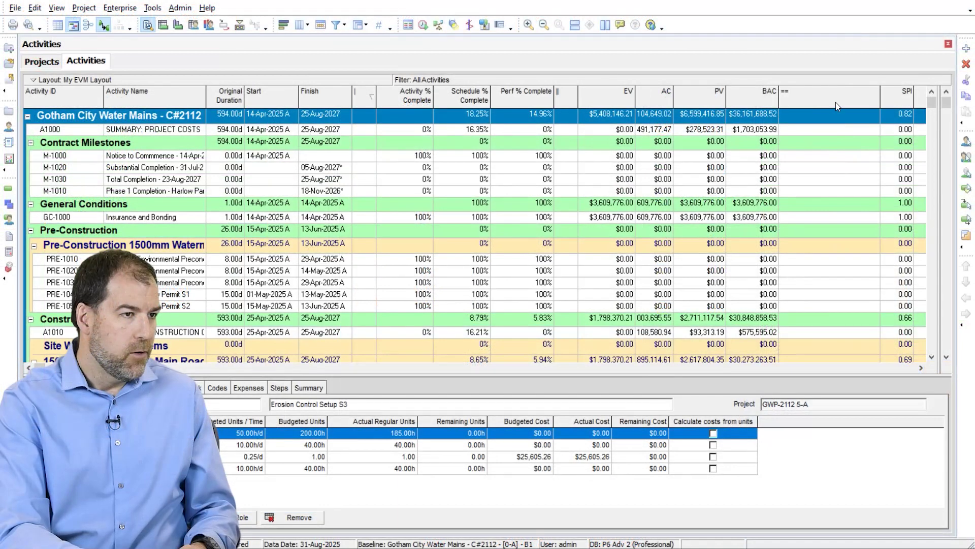
Narrow the "==" and "|" separator columns and widen the AC column to fit its full cost amounts.
{"action": "left_click_drag", "start_coordinate": [881, 104], "coordinate": [806, 109]}
{"action": "left_click_drag", "start_coordinate": [377, 103], "coordinate": [371, 103]}
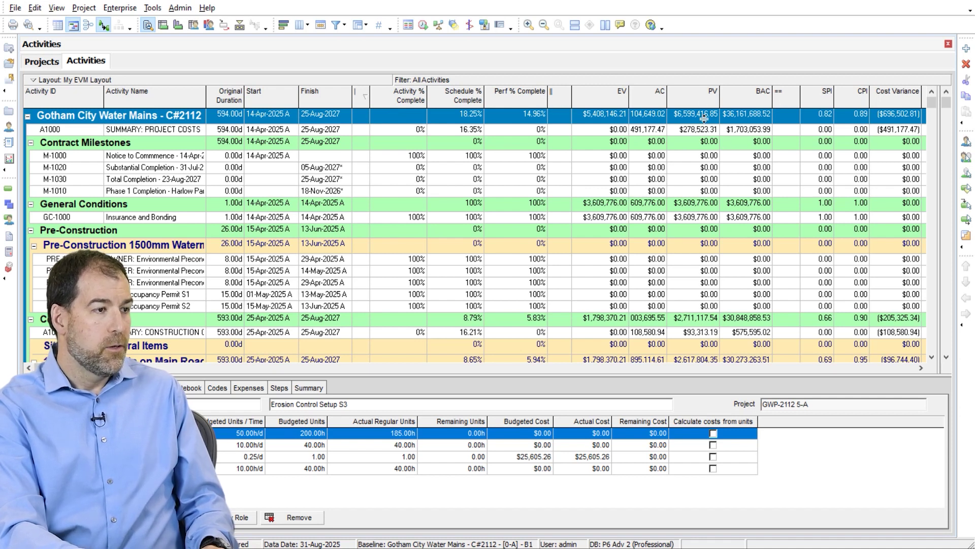
{"action": "left_click_drag", "start_coordinate": [667, 93], "coordinate": [677, 93]}
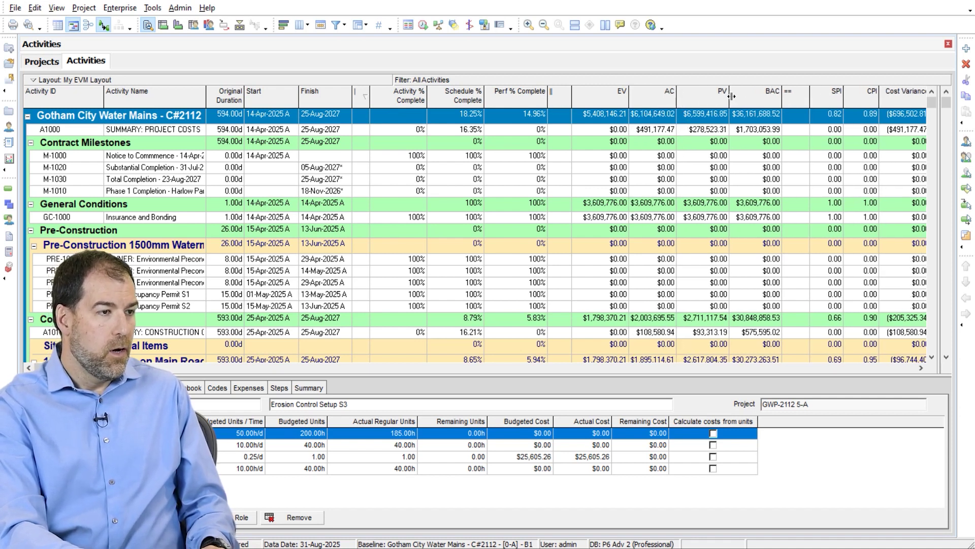
{"action": "left_click", "coordinate": [773, 368]}
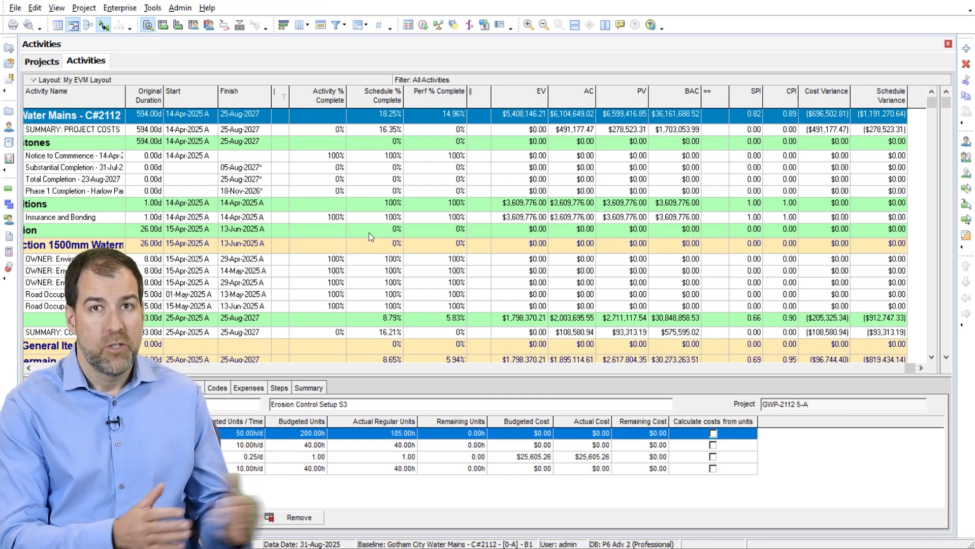
{"action": "scroll", "coordinate": [369, 233], "scroll_direction": "left", "scroll_amount": 3}
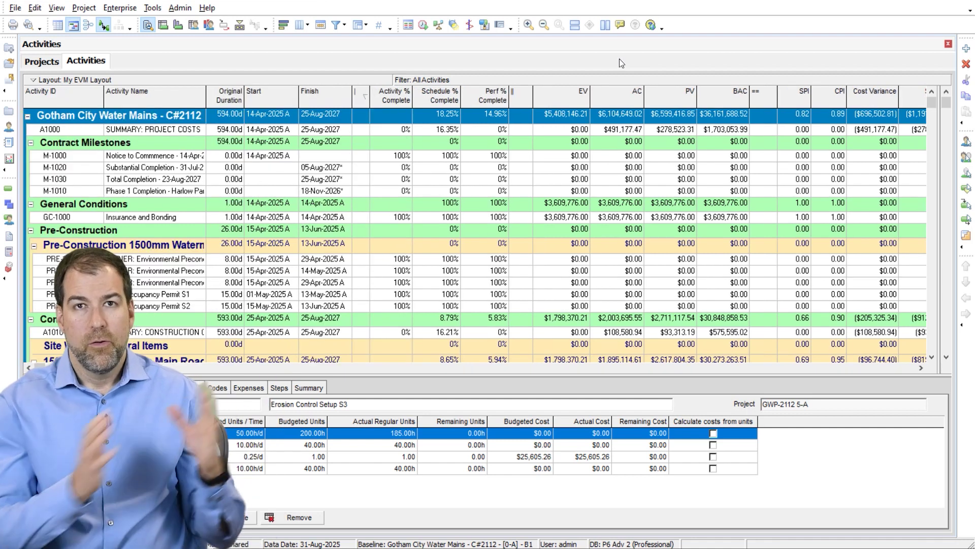